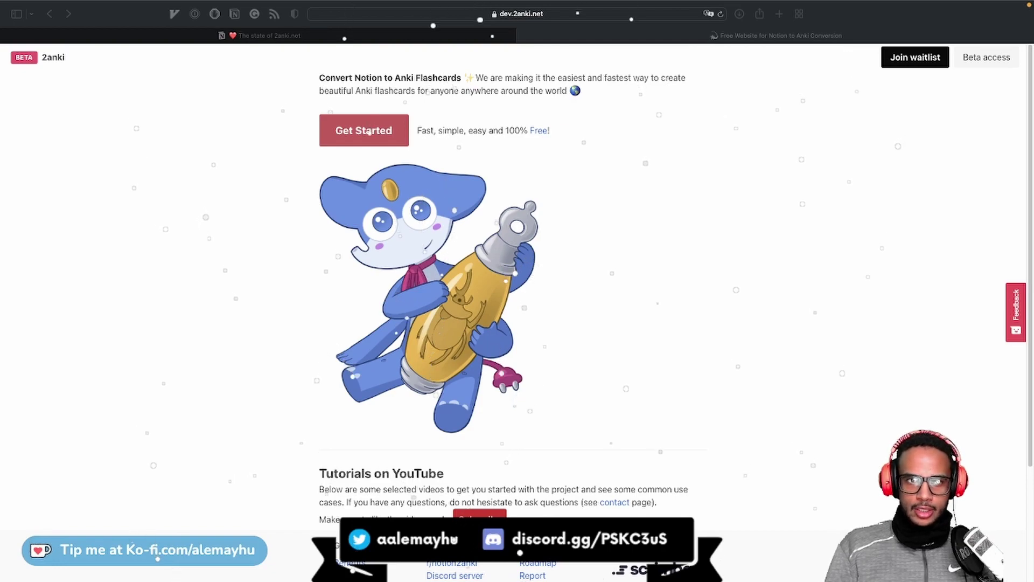
# Open the 2anki Join waitlist form, plus the project's GitHub Issues in a new tab
pyautogui.click(822, 401)
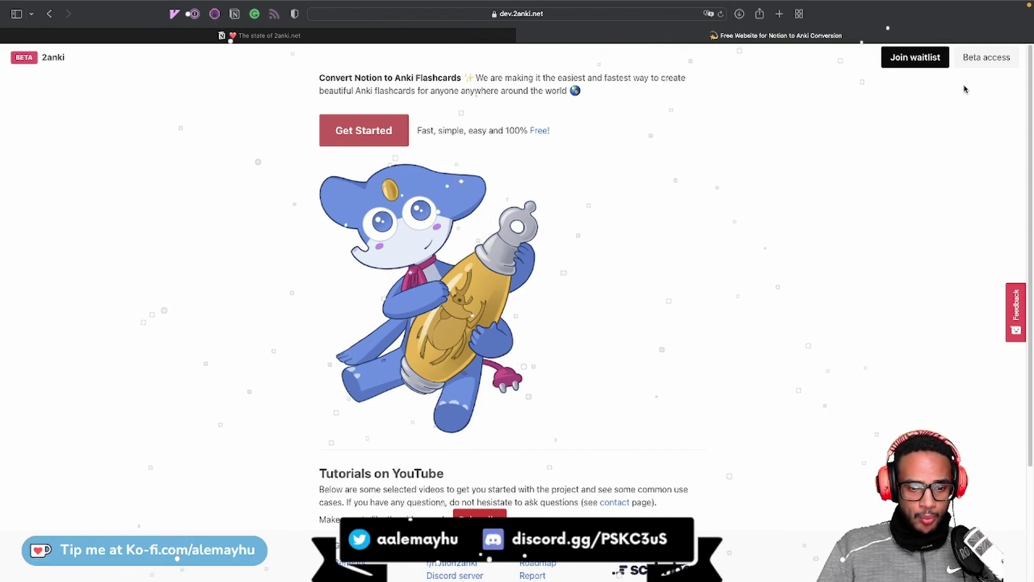
pyautogui.click(926, 59)
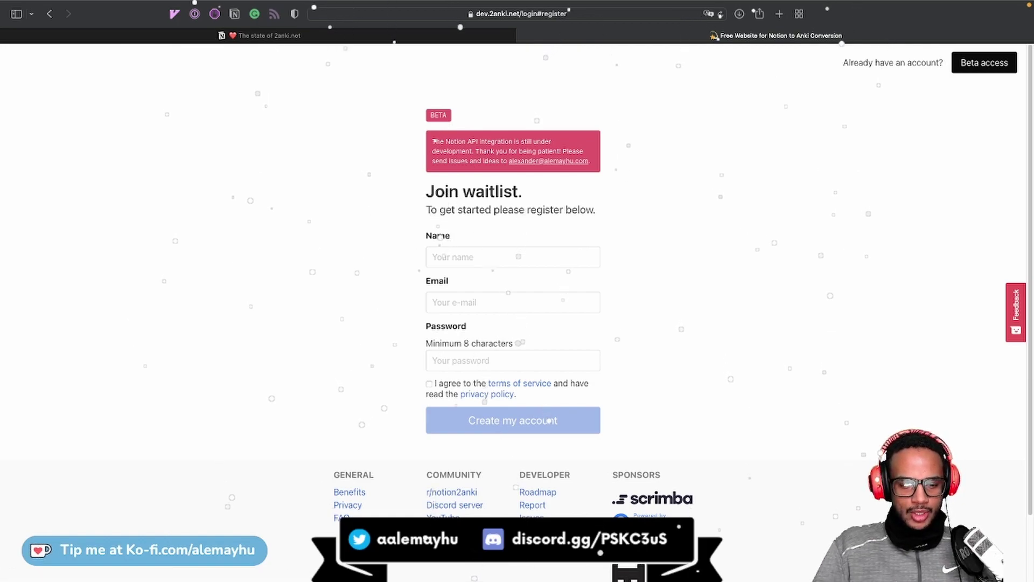
pyautogui.click(531, 517)
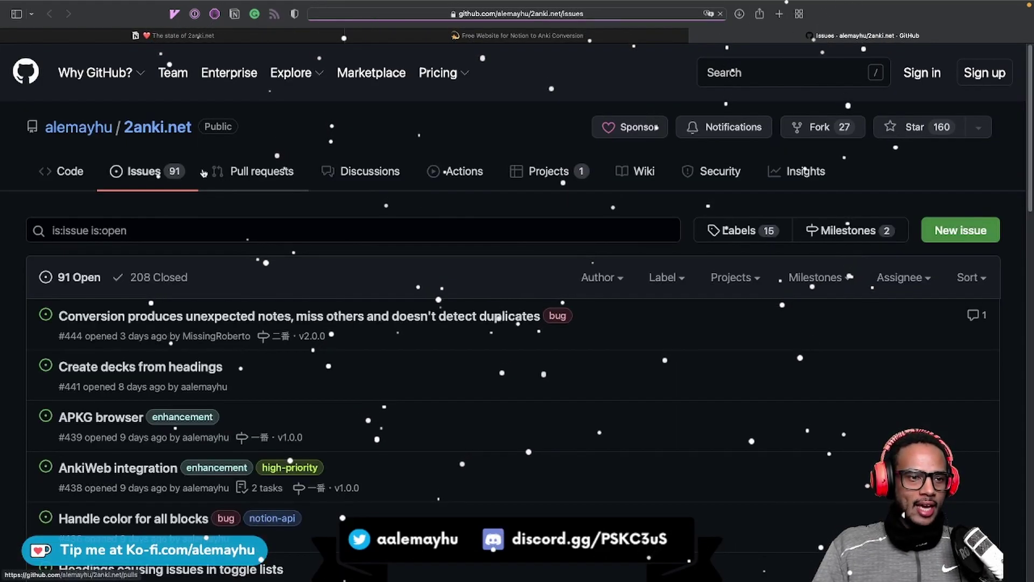
pyautogui.scroll(-8, 242, 306)
pyautogui.scroll(-1, 242, 306)
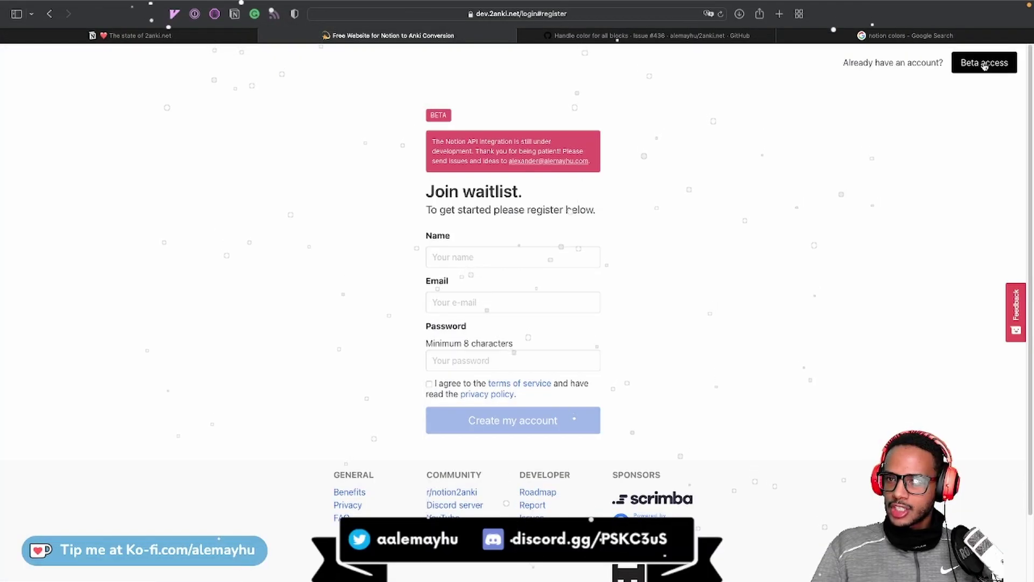
# Log in via Beta access, list all Notion pages, and open slicing options for 'flex - CSS'
pyautogui.click(984, 64)
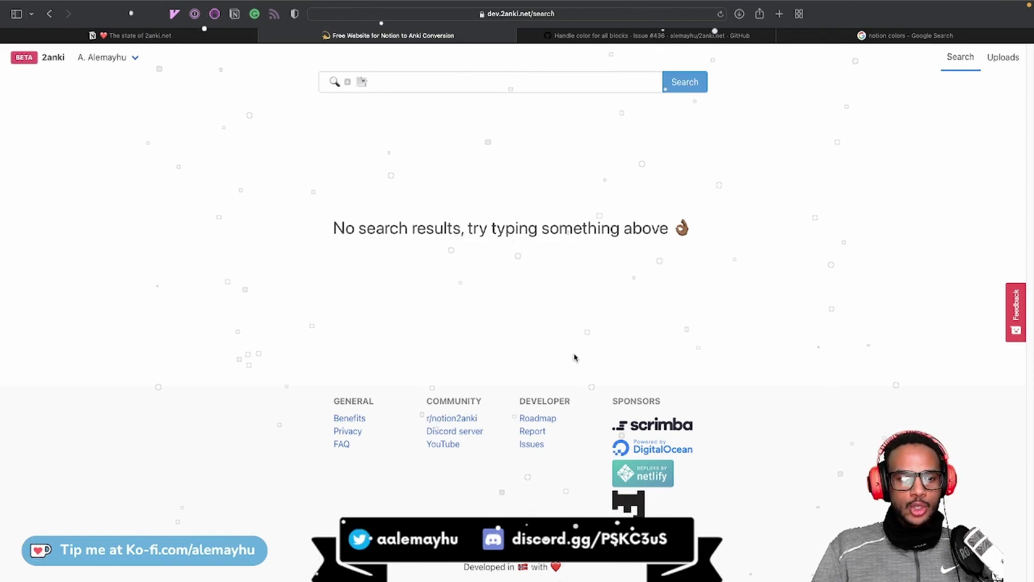
pyautogui.click(486, 77)
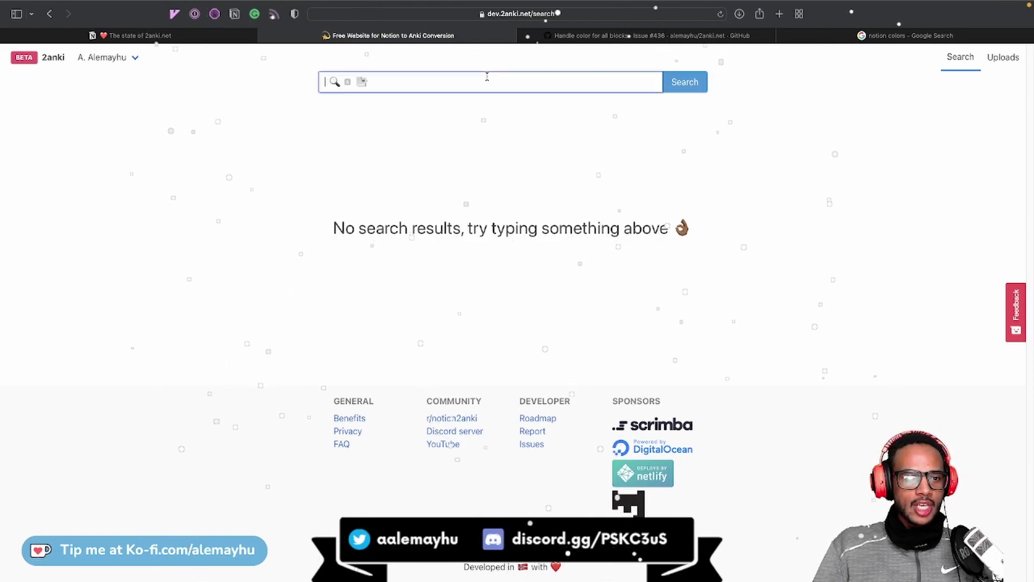
pyautogui.press('Return')
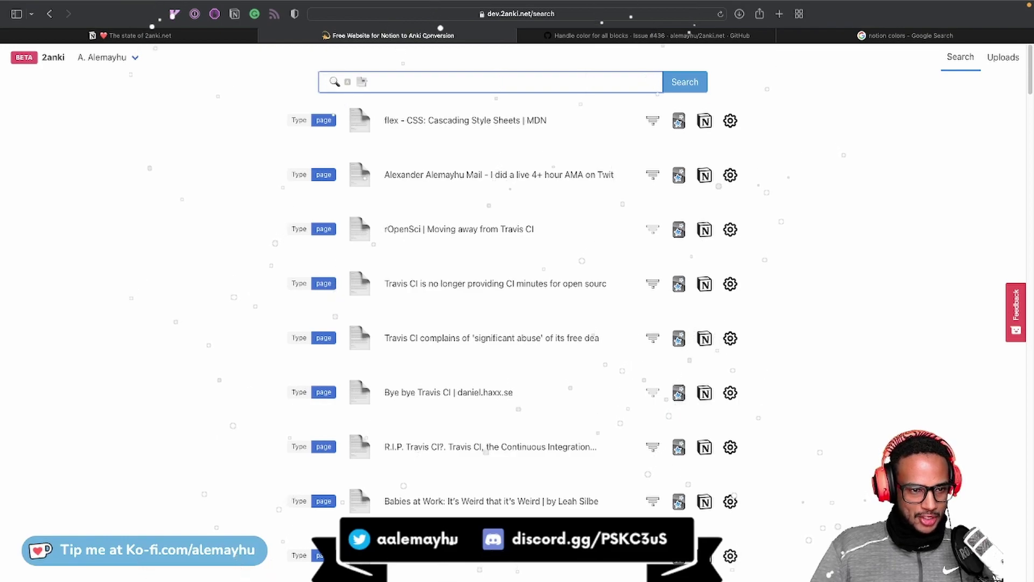
pyautogui.click(281, 118)
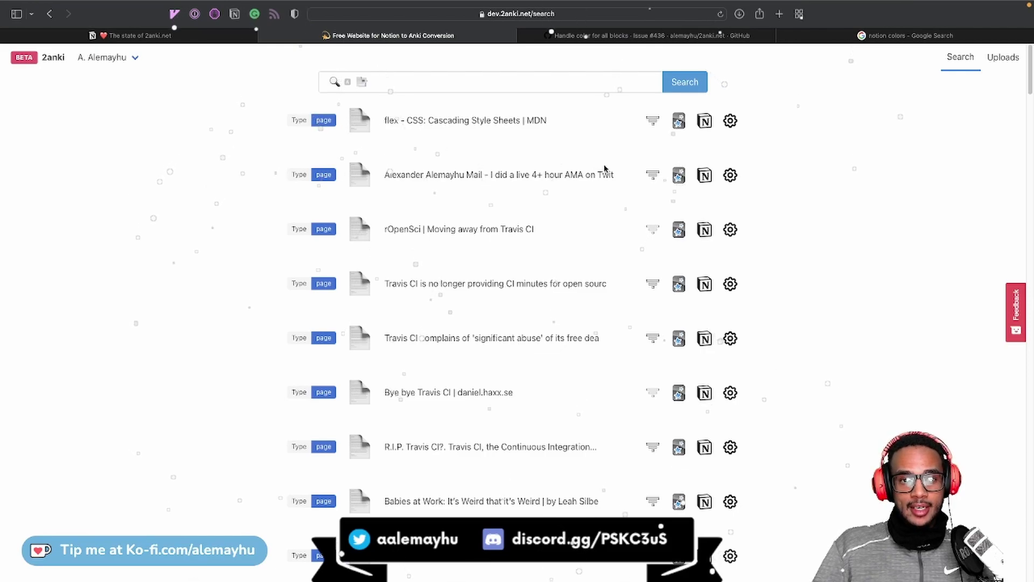
pyautogui.click(651, 121)
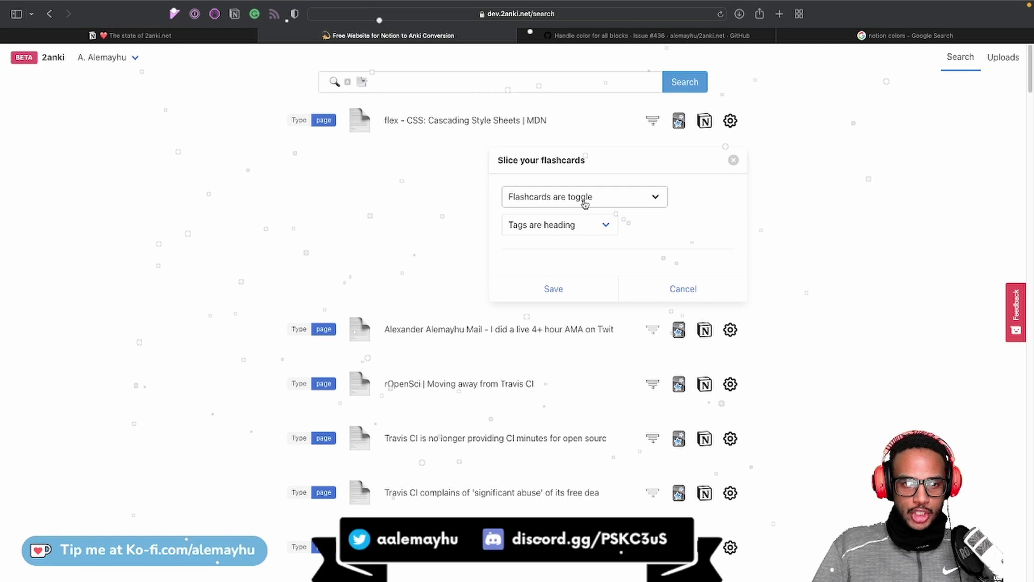
# Review the Flashcards (toggle) and Tags (heading) choices, keep the defaults, and cancel
pyautogui.click(544, 202)
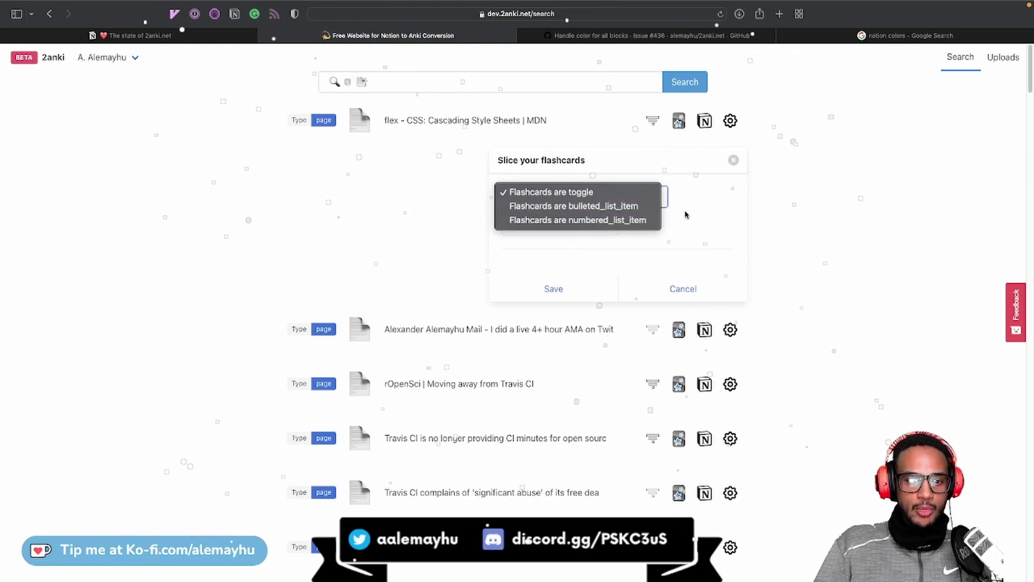
pyautogui.click(555, 192)
pyautogui.click(564, 222)
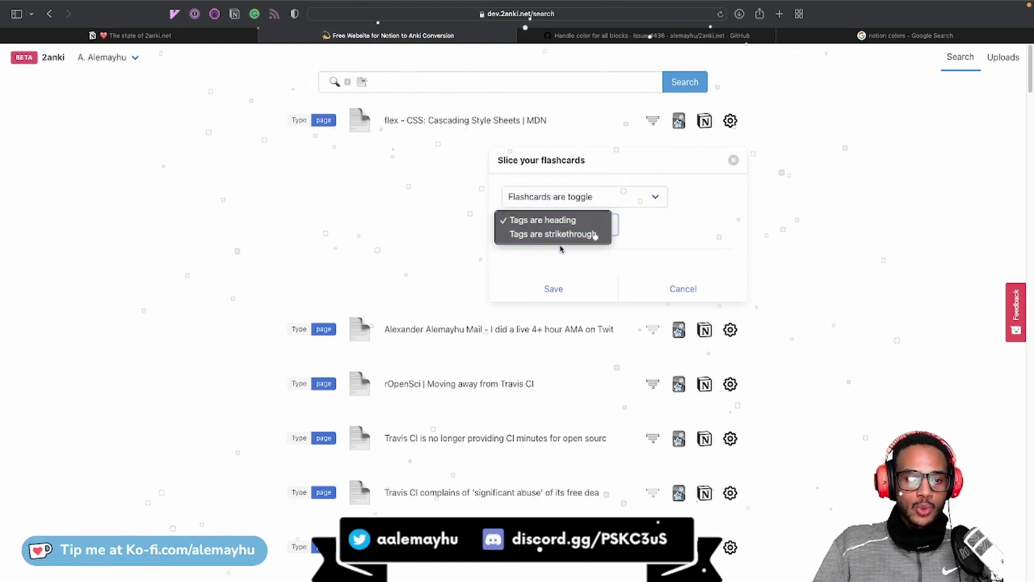
pyautogui.click(599, 226)
pyautogui.click(595, 197)
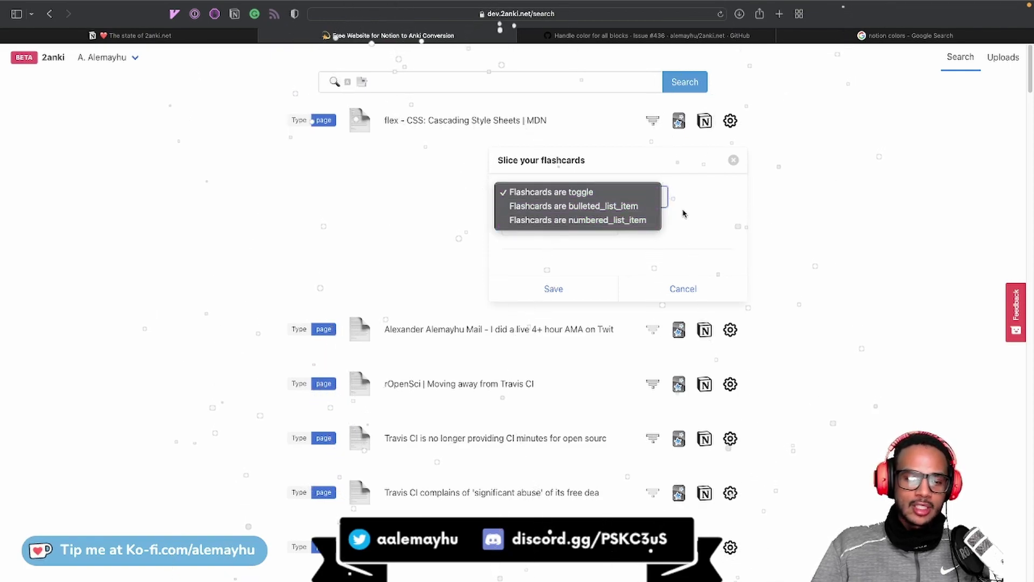
pyautogui.click(713, 211)
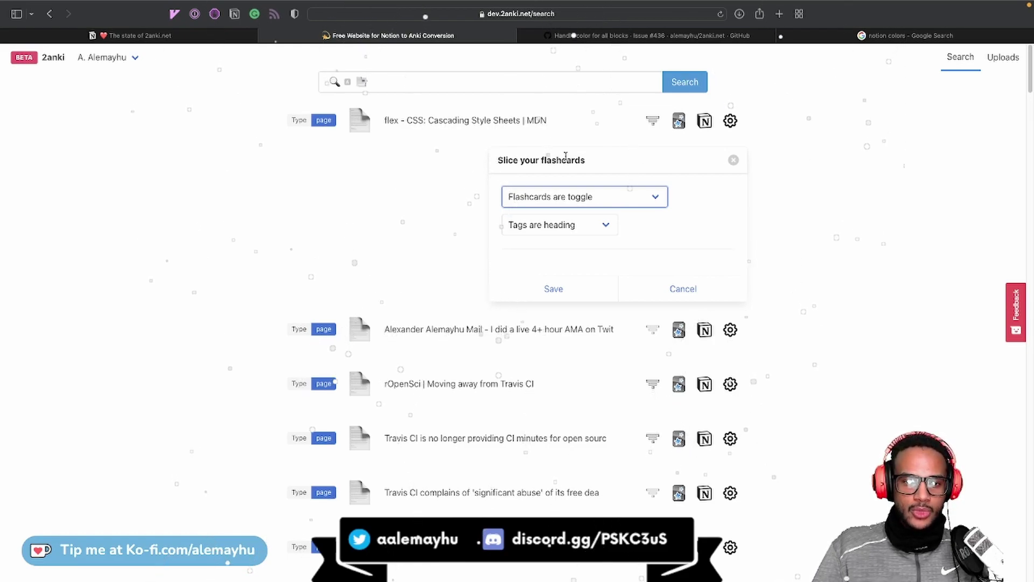
pyautogui.click(683, 289)
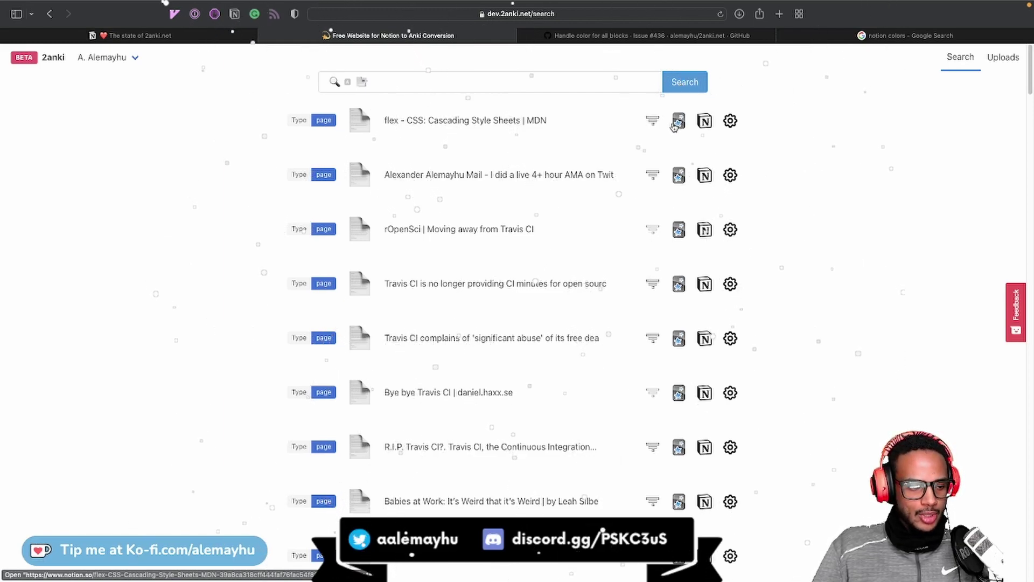
# Preview the flex - CSS page in Notion, then open its 2anki conversion settings
pyautogui.click(704, 122)
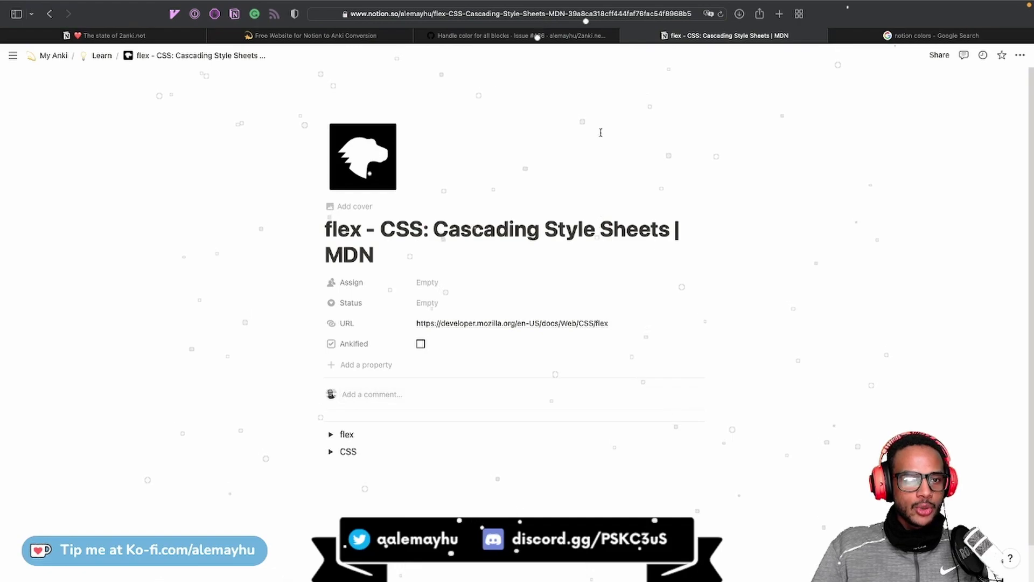
pyautogui.press('super+w')
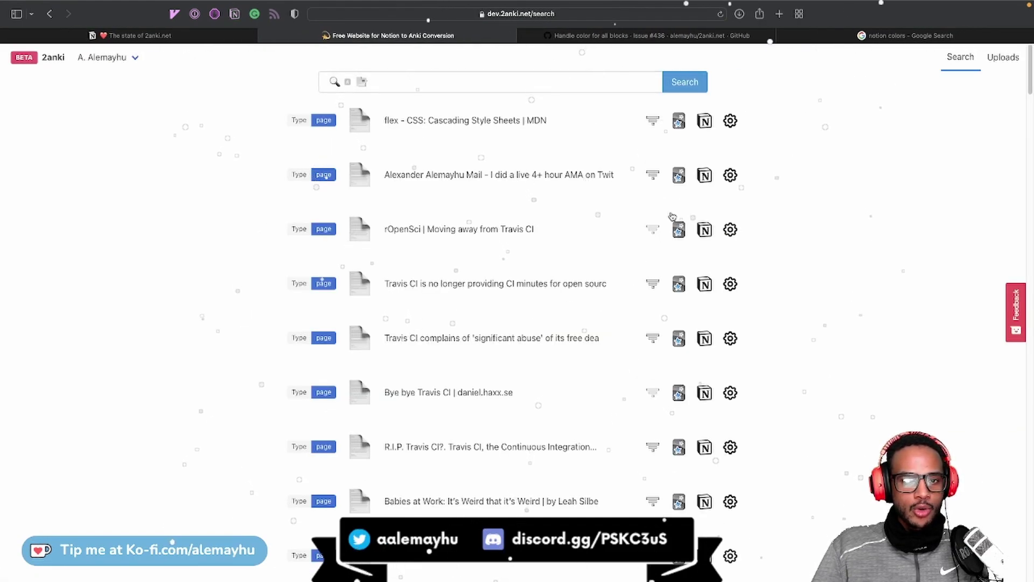
pyautogui.click(733, 122)
pyautogui.scroll(-10, 496, 346)
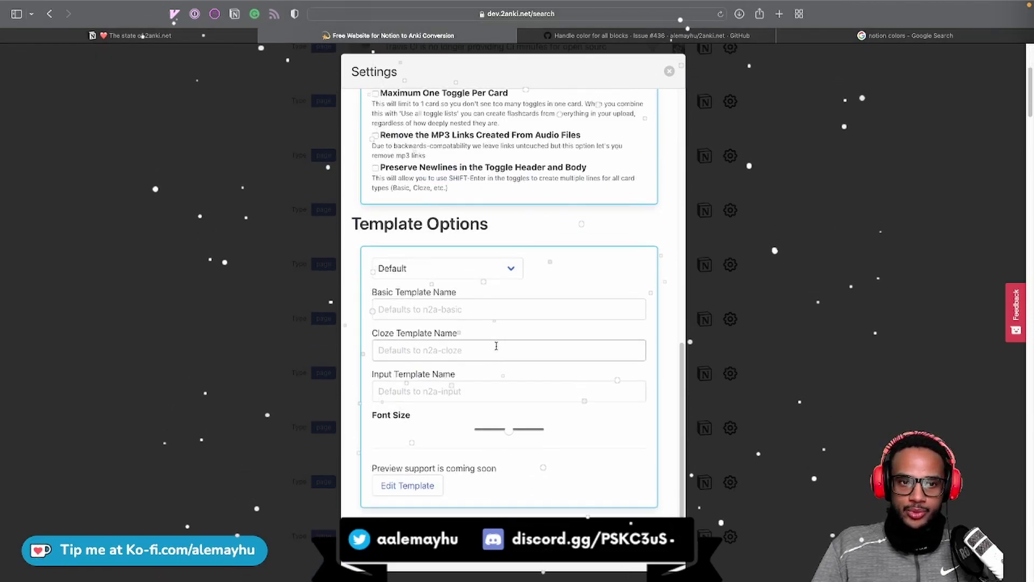
pyautogui.scroll(10, 496, 346)
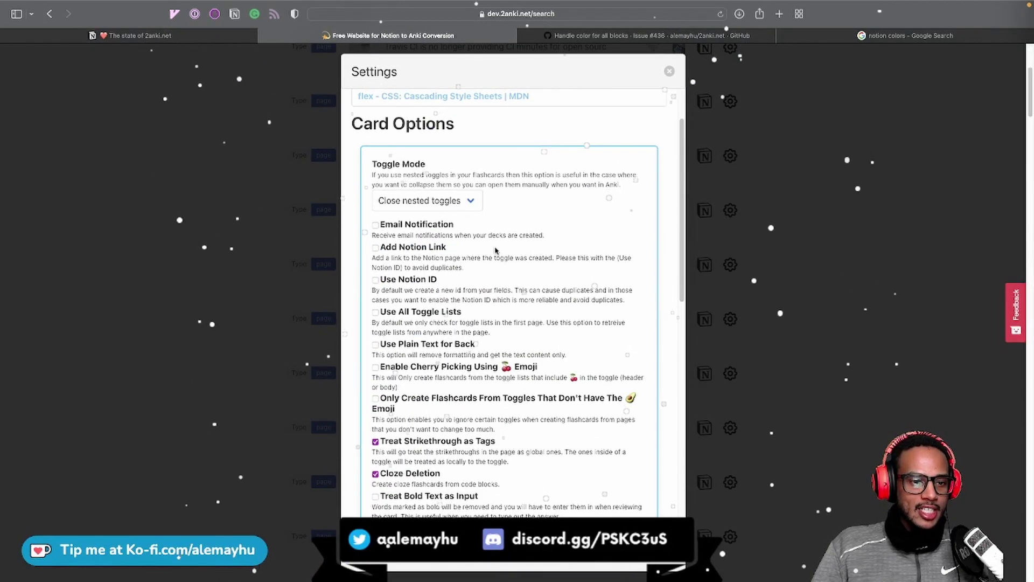
# Tick Email Notification and close the Settings window
pyautogui.tripleClick(425, 224)
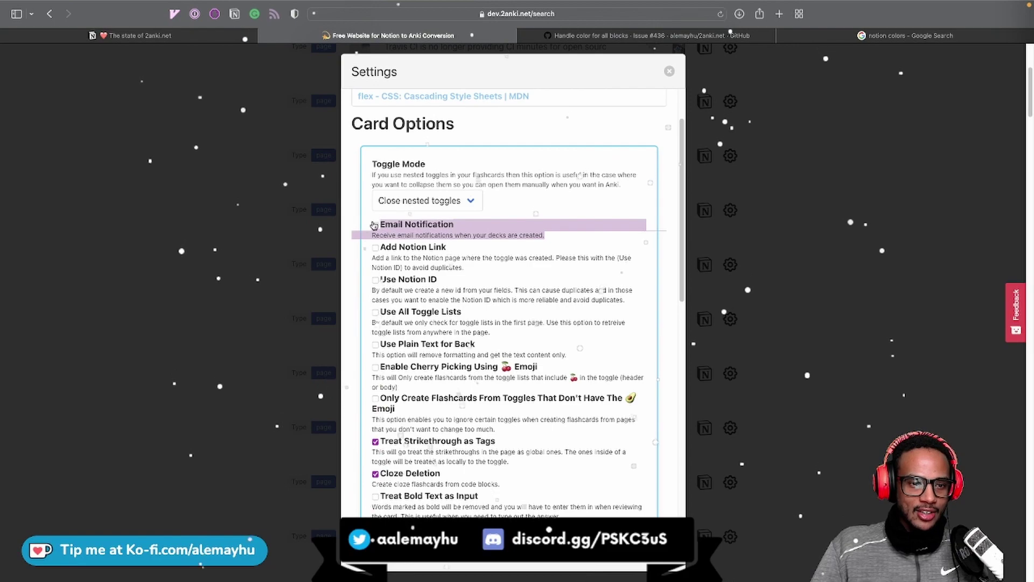
pyautogui.scroll(2, 565, 301)
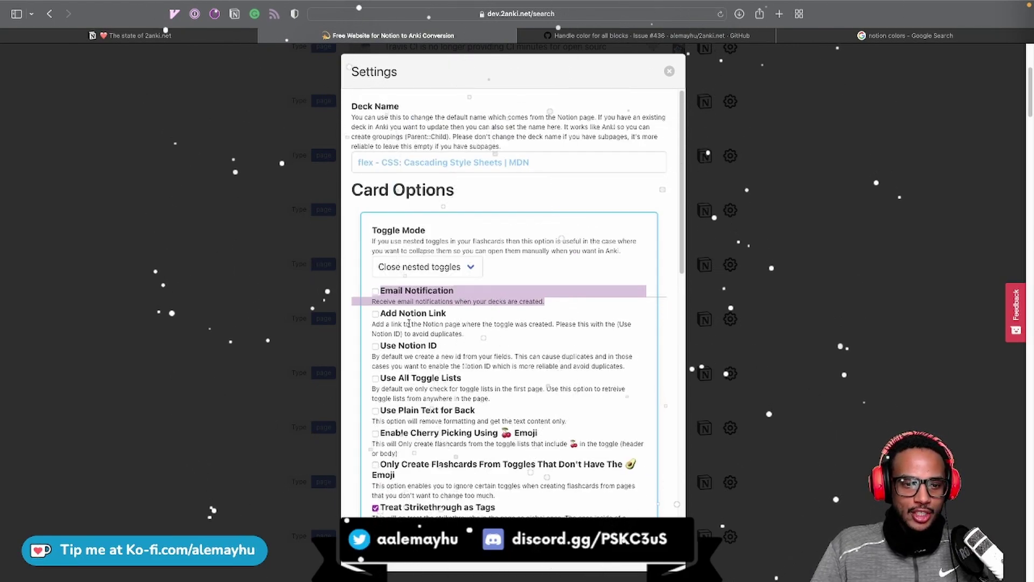
pyautogui.click(375, 291)
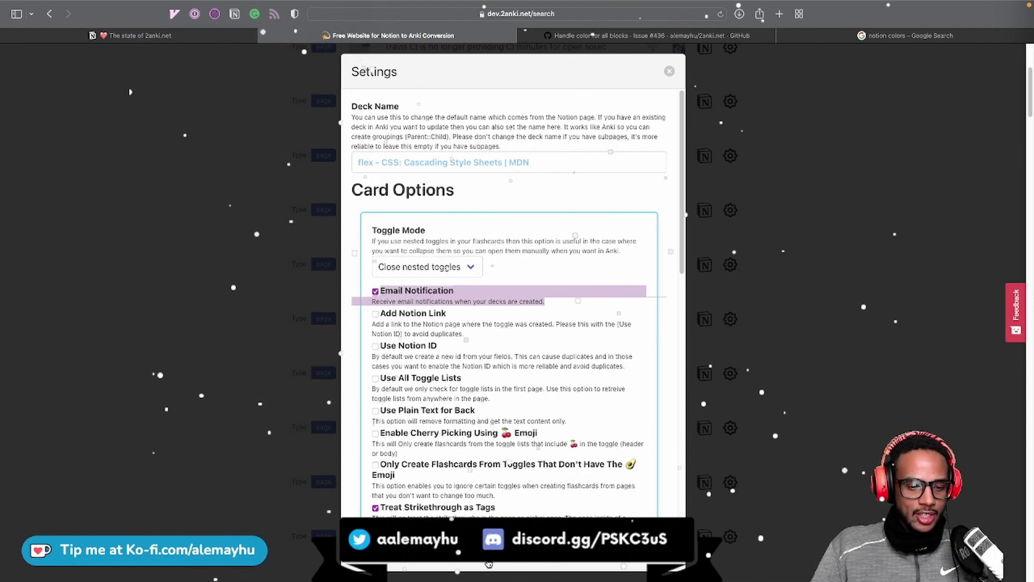
pyautogui.click(130, 99)
pyautogui.scroll(5, 566, 407)
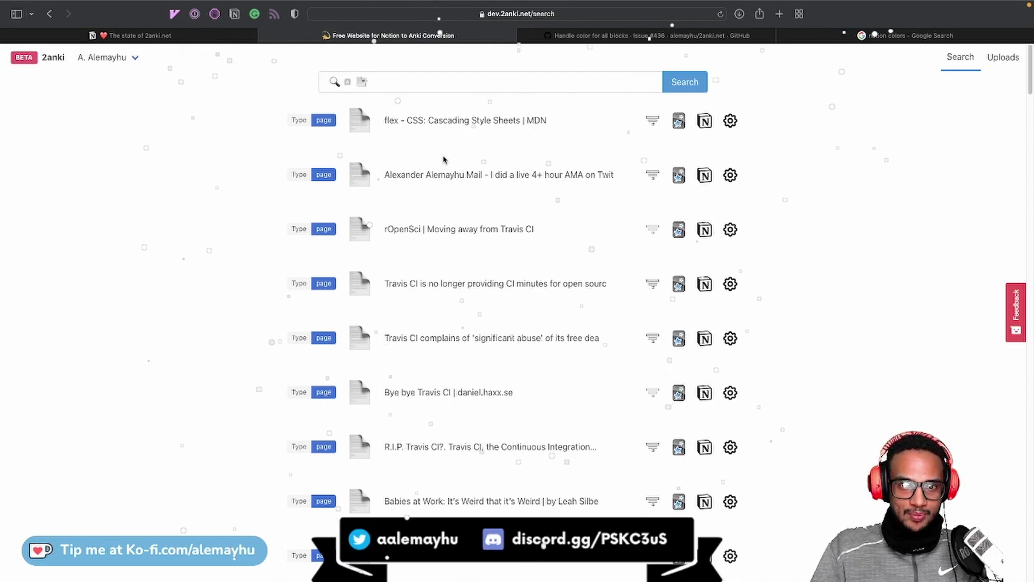
# Start converting the flex - CSS page into an Anki deck
pyautogui.click(731, 121)
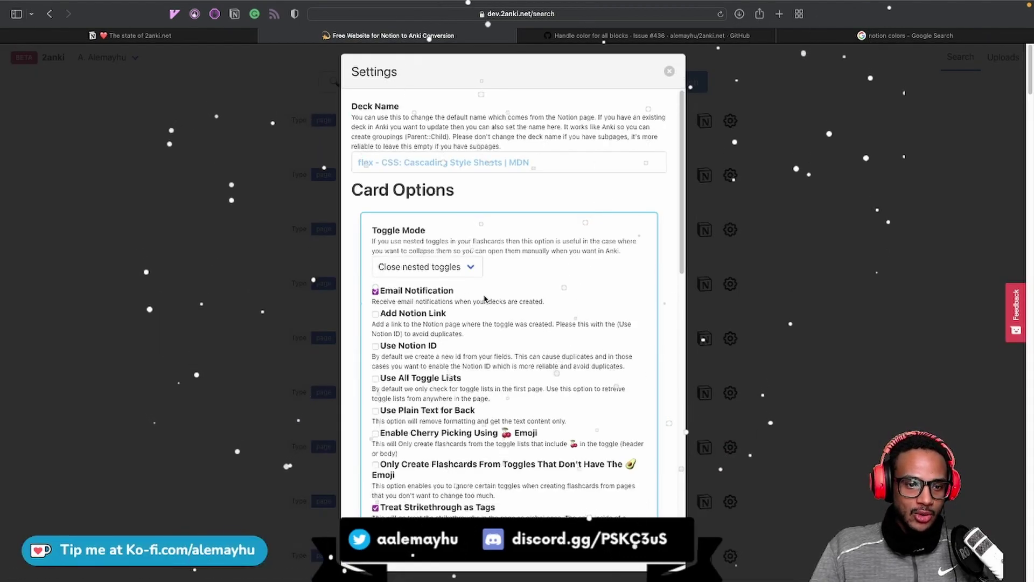
pyautogui.click(669, 71)
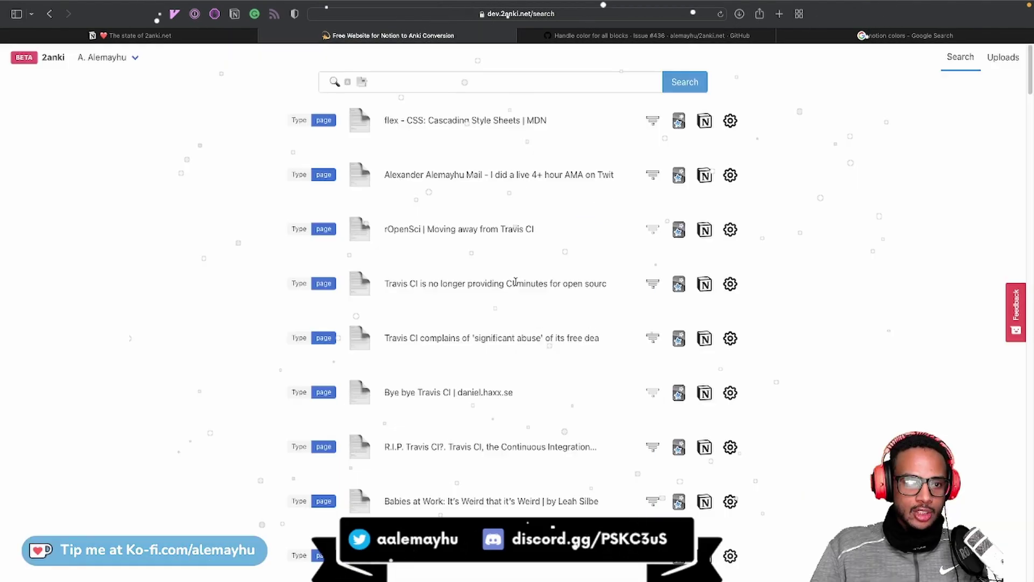
pyautogui.click(679, 122)
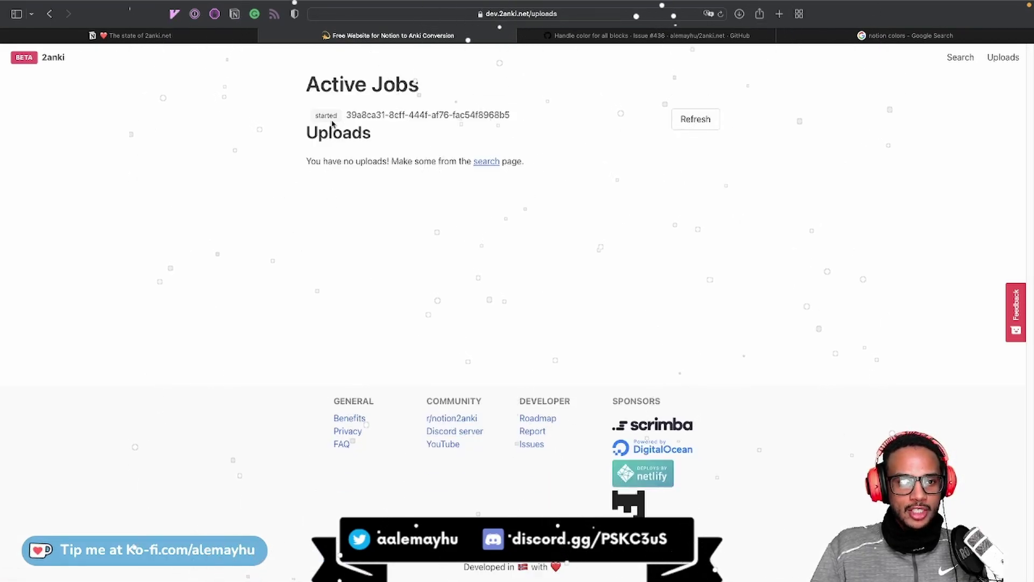
# Refresh uploads to show 'flex - CSS: Cascading Style Sheets | MDN.apkg' using 0.07 MB of 21MB
pyautogui.moveTo(311, 119); pyautogui.dragTo(543, 117)
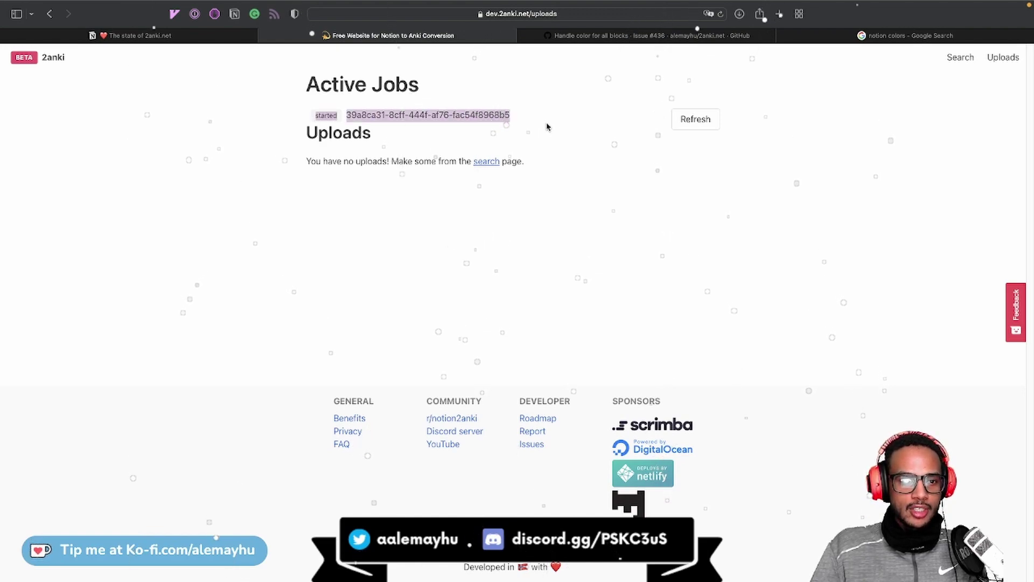
pyautogui.click(432, 120)
pyautogui.moveTo(346, 115); pyautogui.dragTo(542, 118)
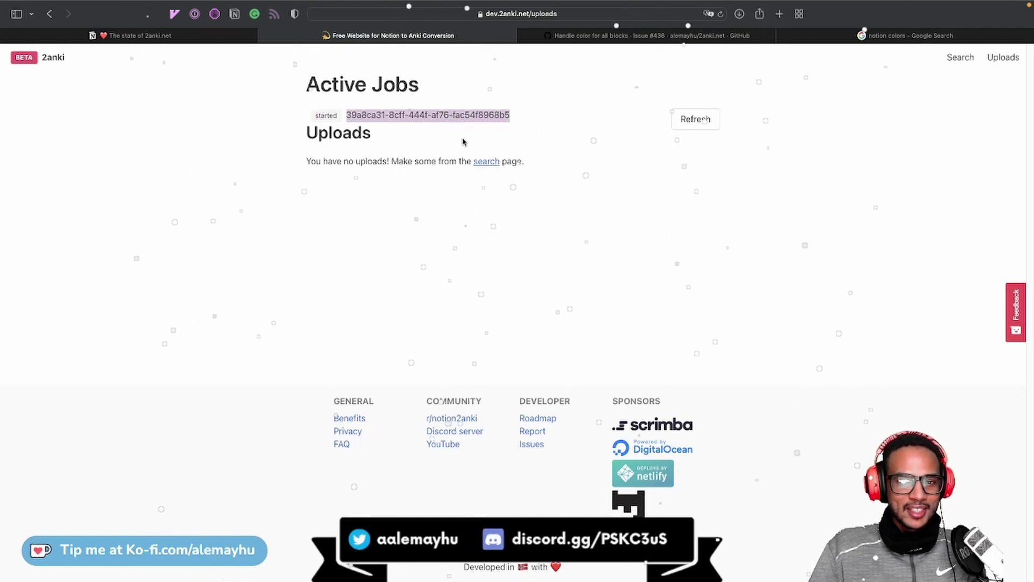
pyautogui.click(682, 118)
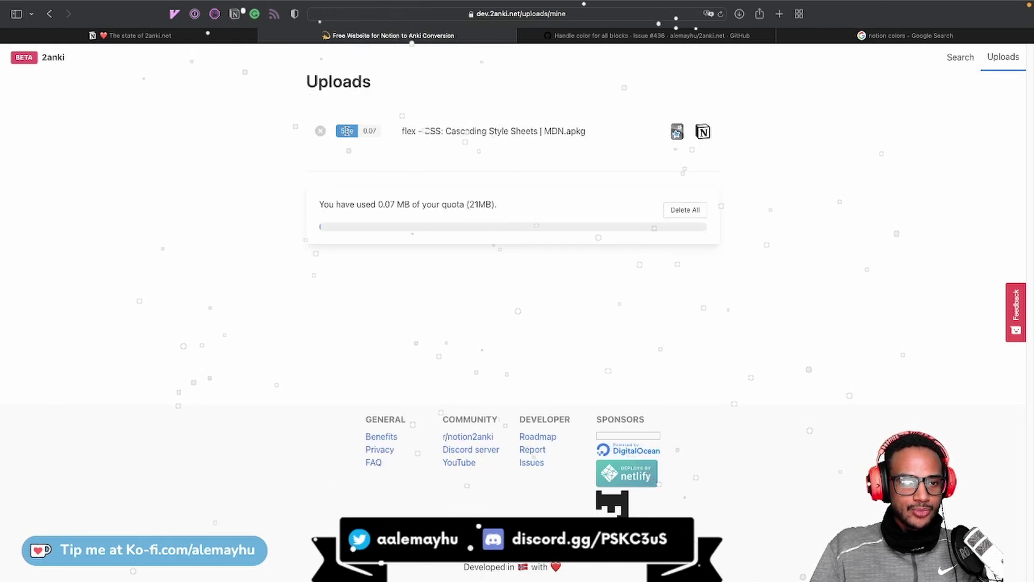
pyautogui.moveTo(401, 131); pyautogui.dragTo(595, 128)
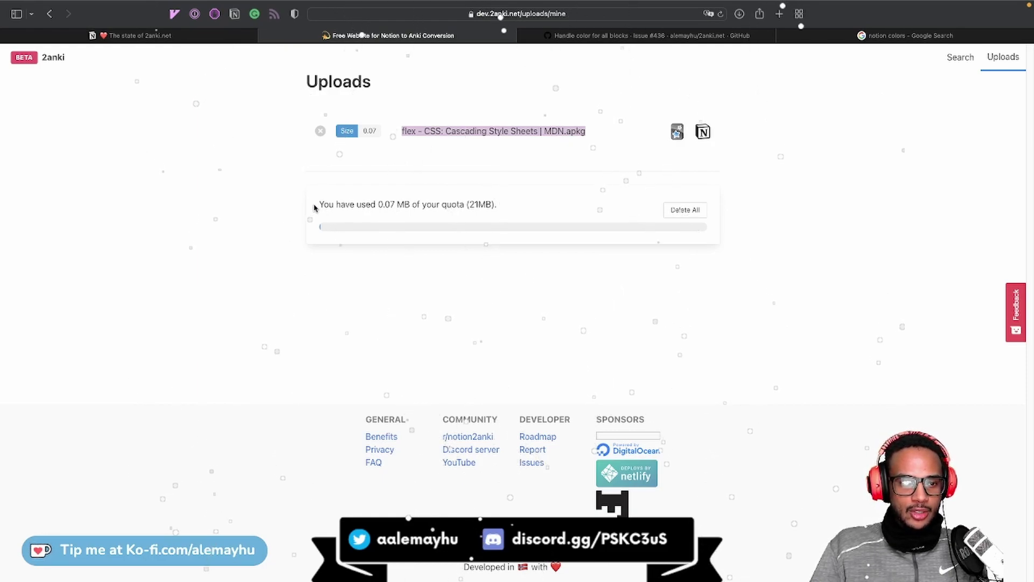
pyautogui.moveTo(314, 206); pyautogui.dragTo(511, 218)
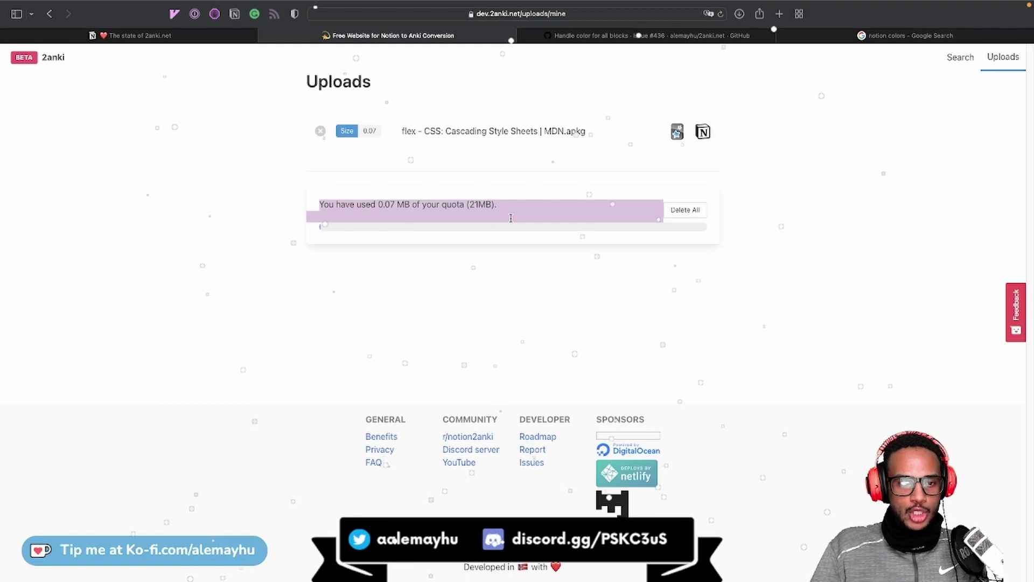
pyautogui.click(349, 231)
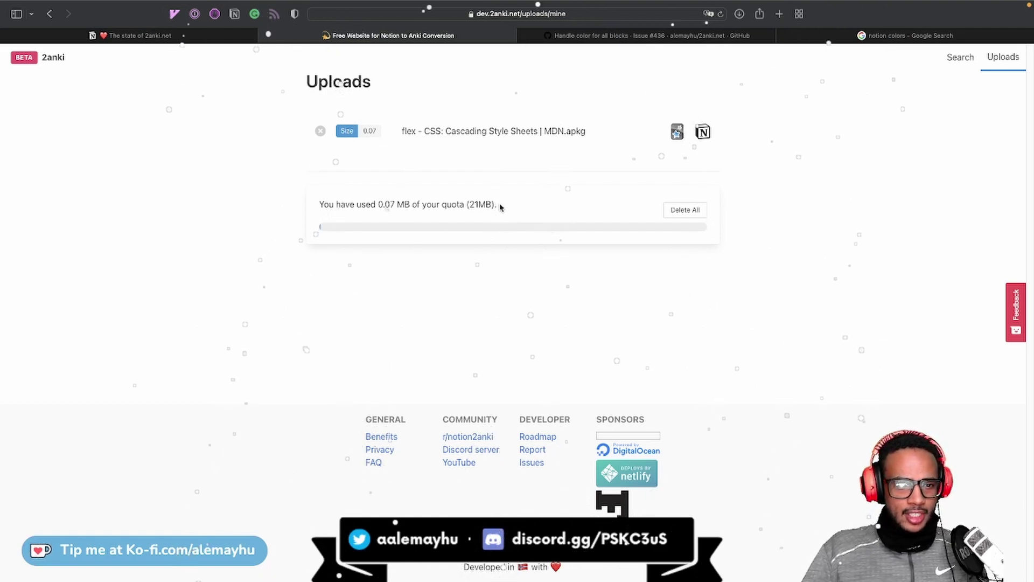
pyautogui.moveTo(498, 206); pyautogui.dragTo(457, 206)
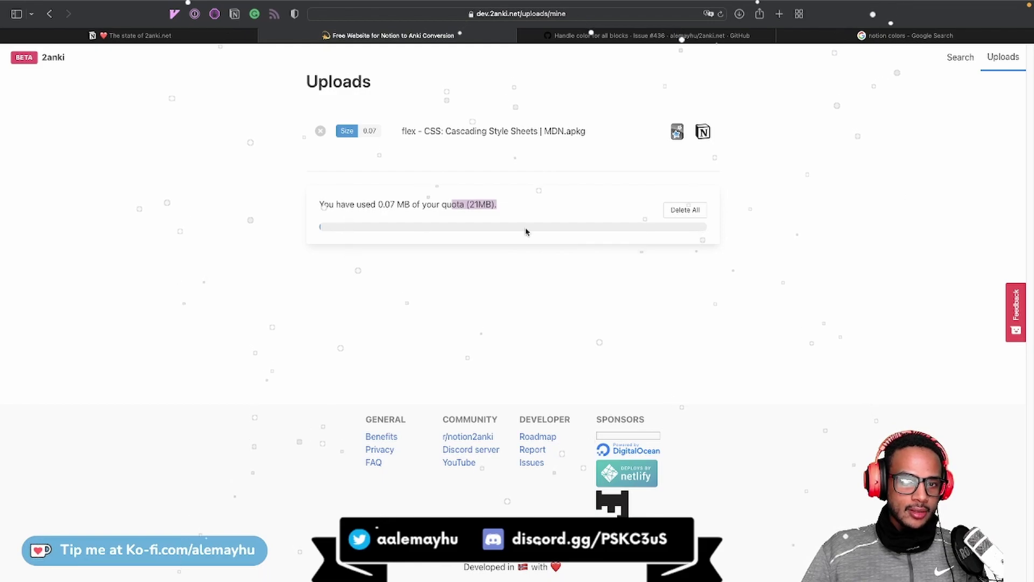
# Search the Notion pages for 'HTML'
pyautogui.click(961, 57)
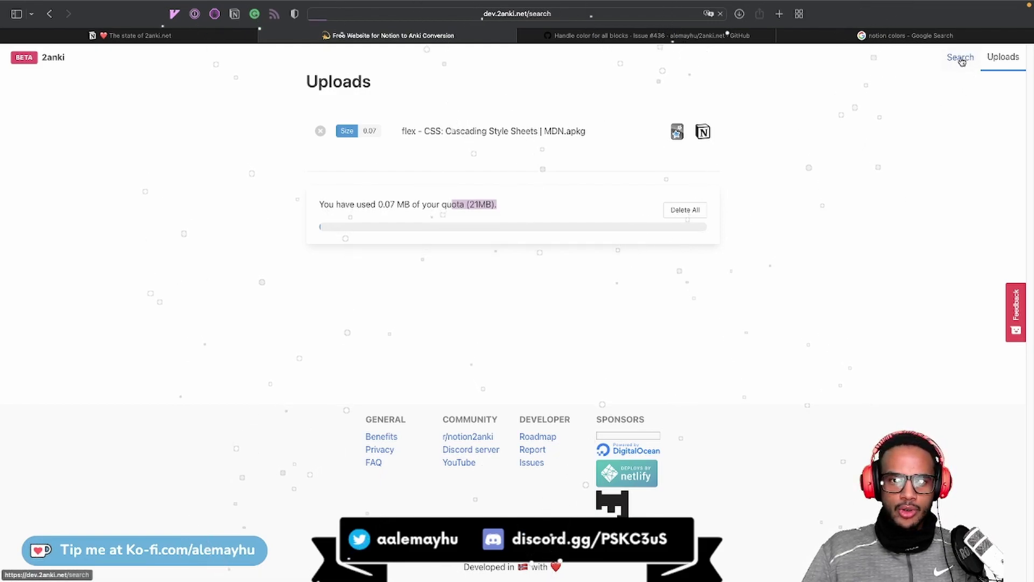
pyautogui.click(481, 83)
pyautogui.write('HTML')
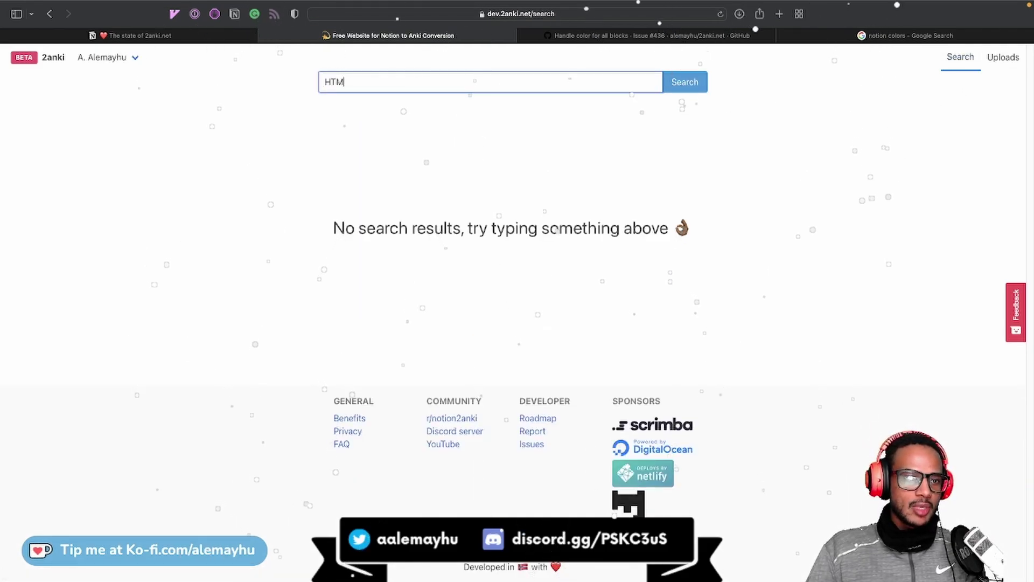
pyautogui.press('Return')
pyautogui.click(680, 91)
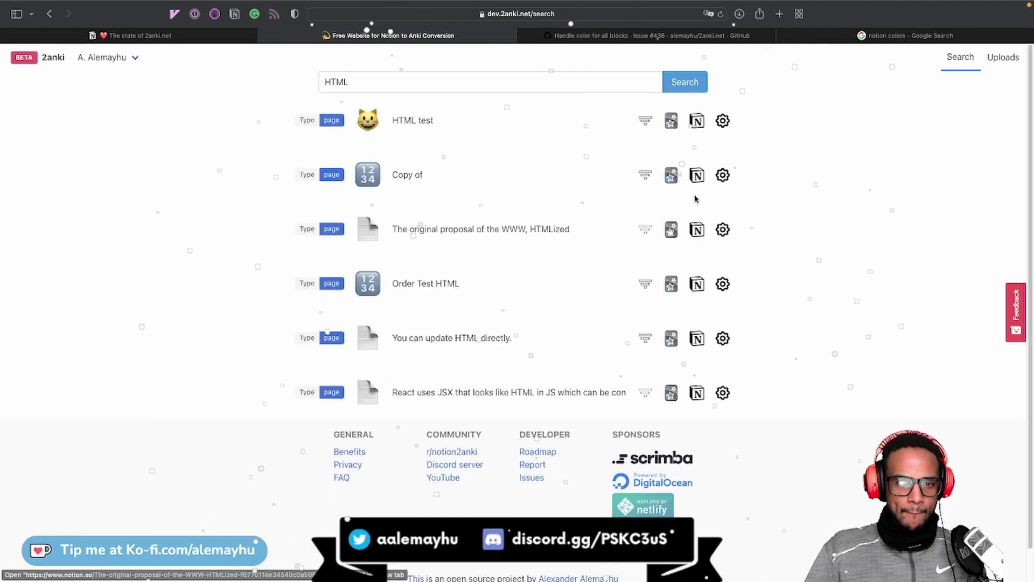
# Convert the 'Copy of' page and refresh until 'Copy of .apkg' appears at 0.14 MB
pyautogui.click(671, 176)
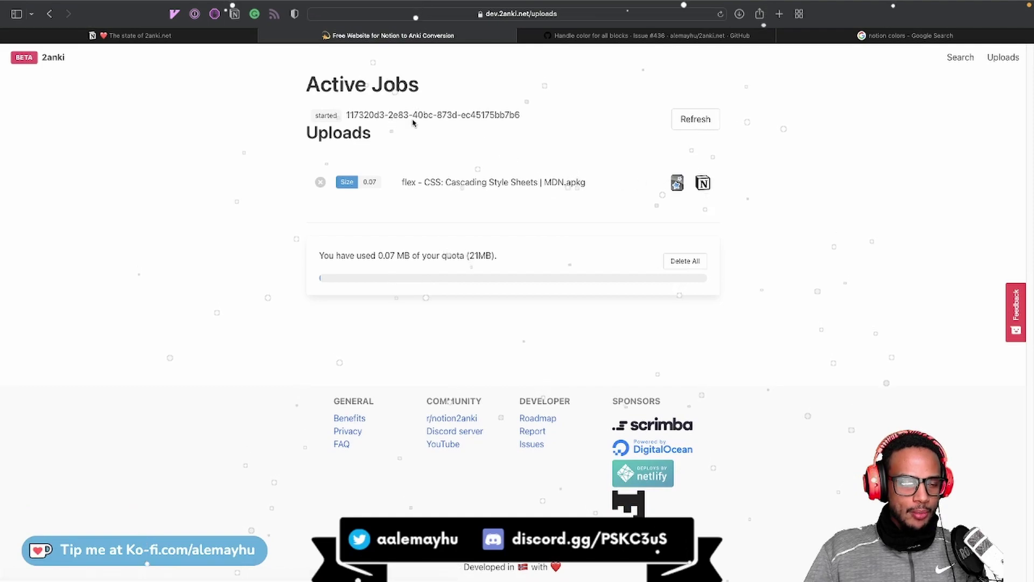
pyautogui.click(695, 119)
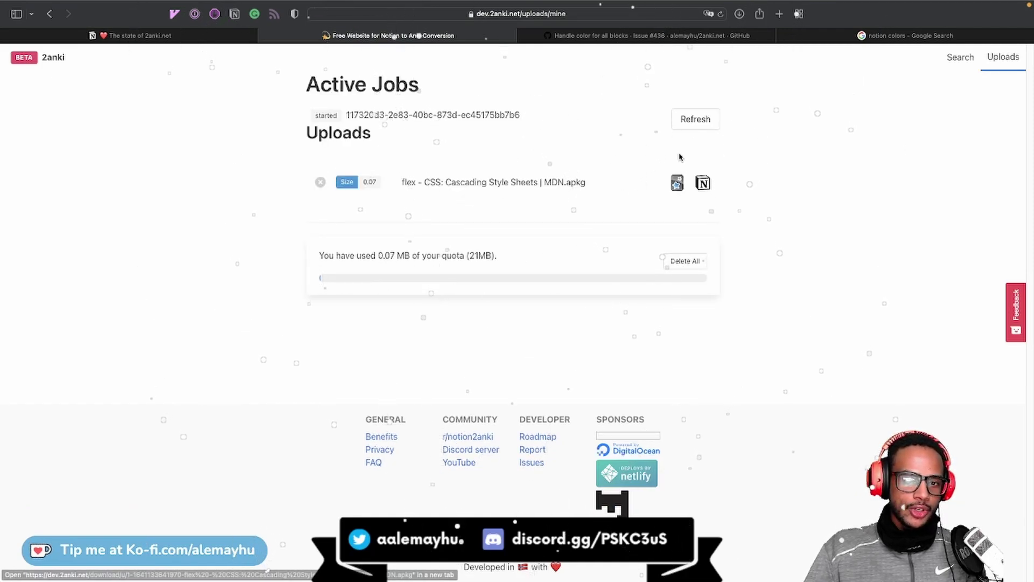
pyautogui.click(692, 119)
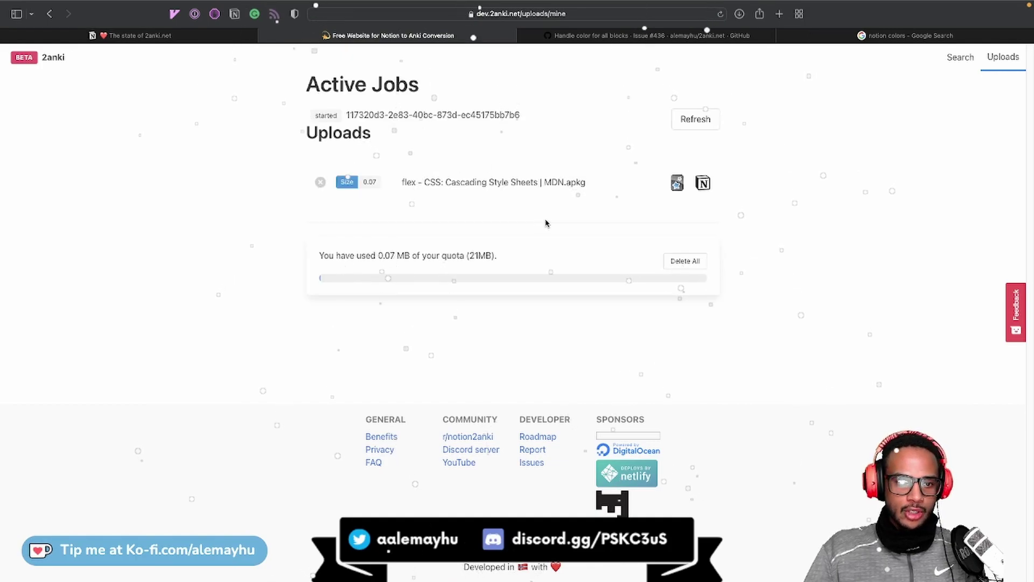
pyautogui.click(687, 120)
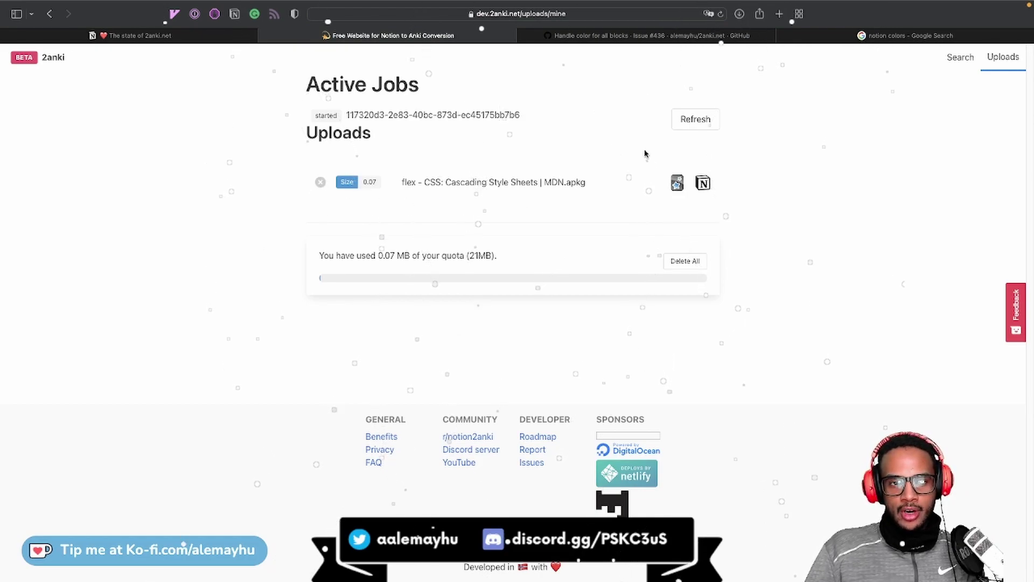
pyautogui.click(694, 119)
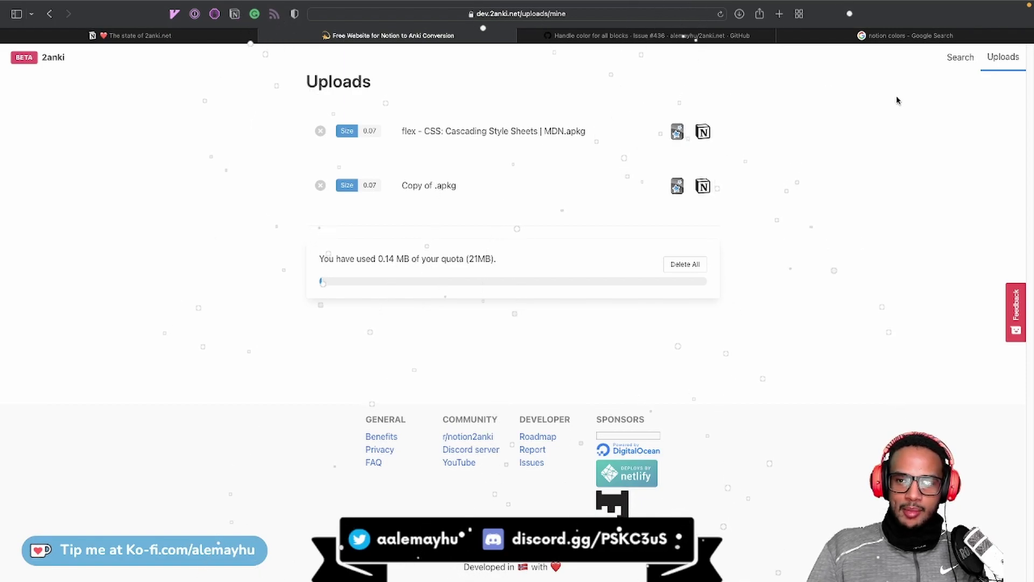
# Search for 'learn', retrying after the too-many-requests warning, to surface the Learn database
pyautogui.click(961, 56)
pyautogui.click(503, 85)
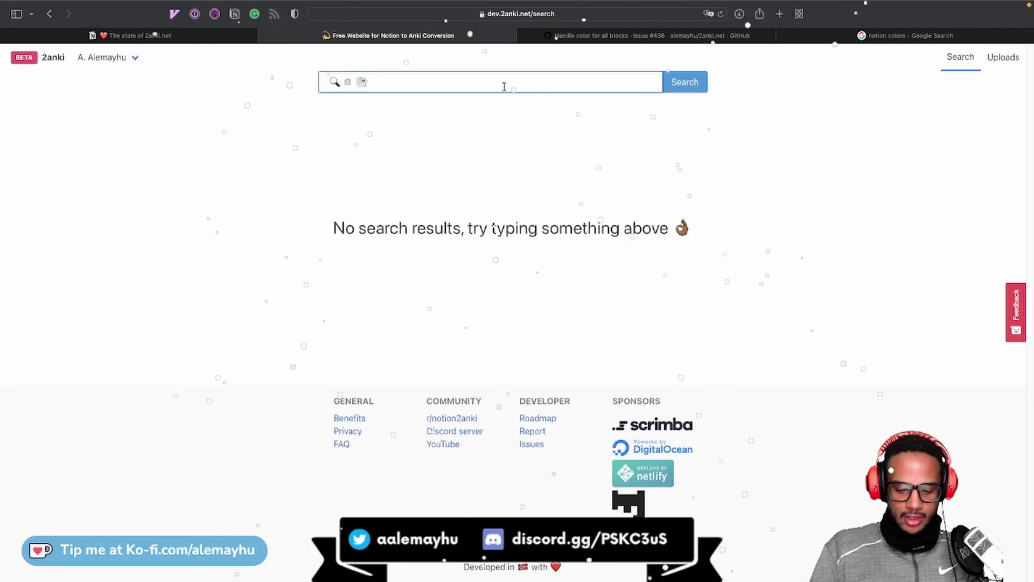
pyautogui.write('learn')
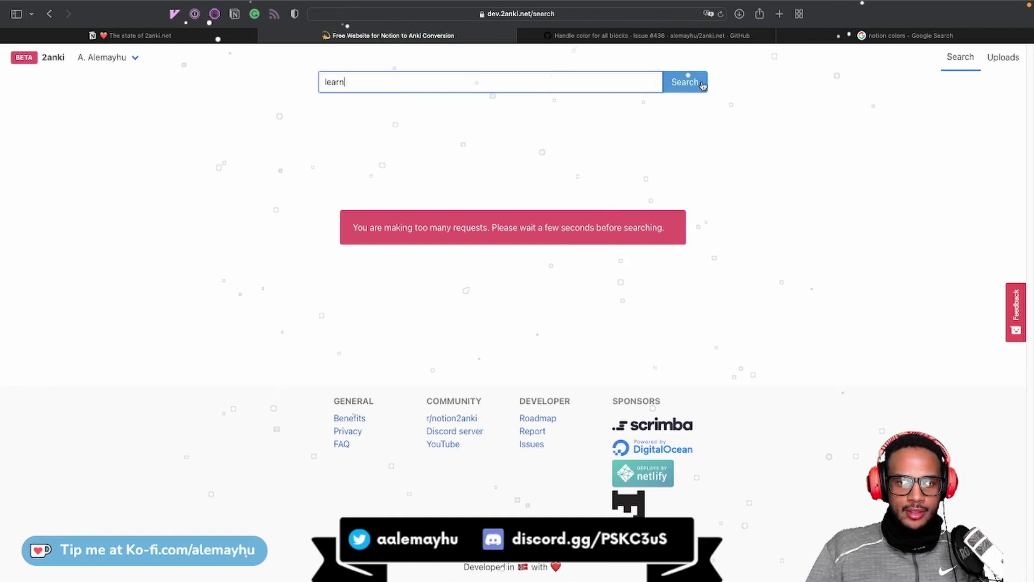
pyautogui.click(703, 85)
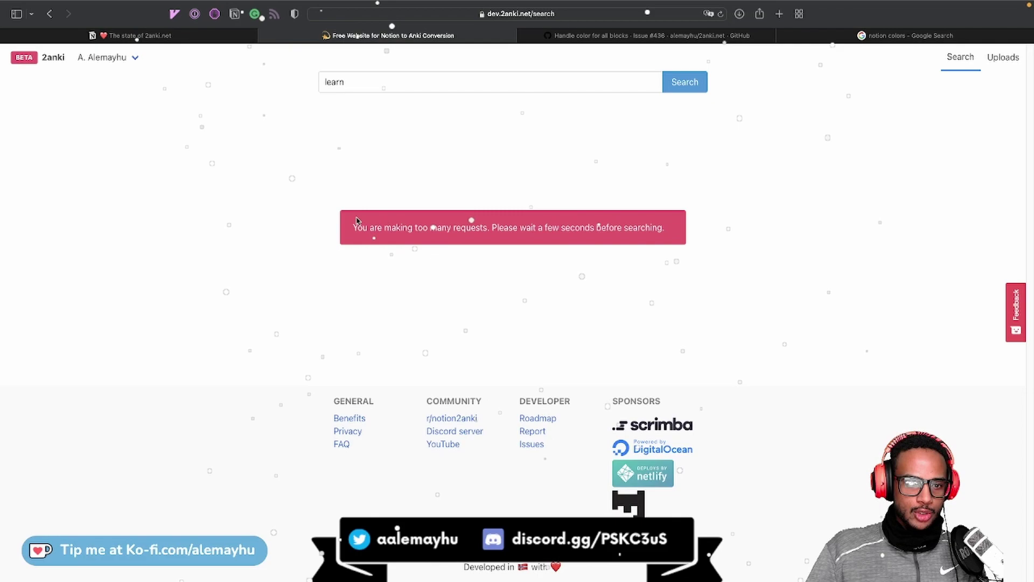
pyautogui.moveTo(352, 228); pyautogui.dragTo(665, 230)
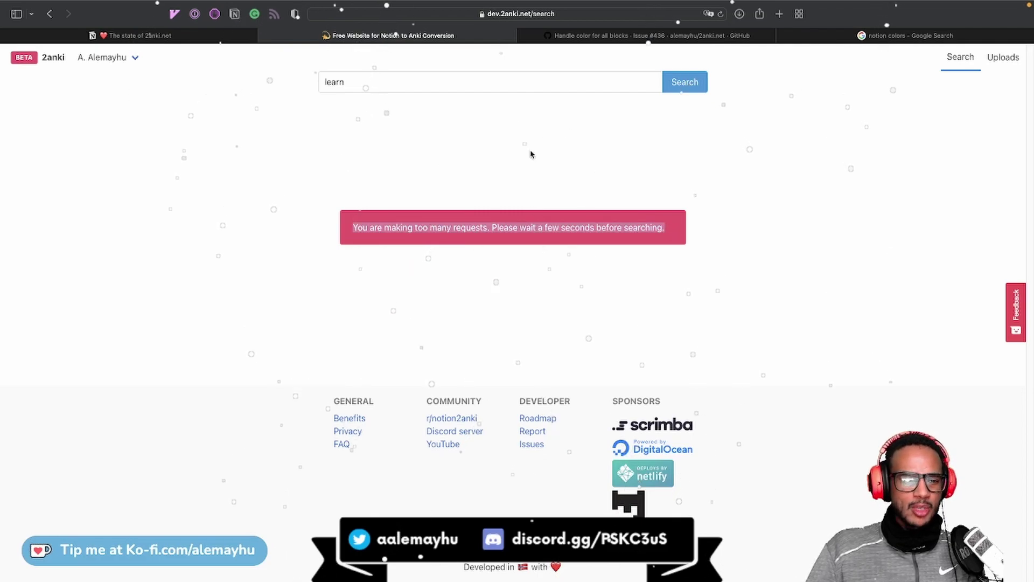
pyautogui.click(688, 85)
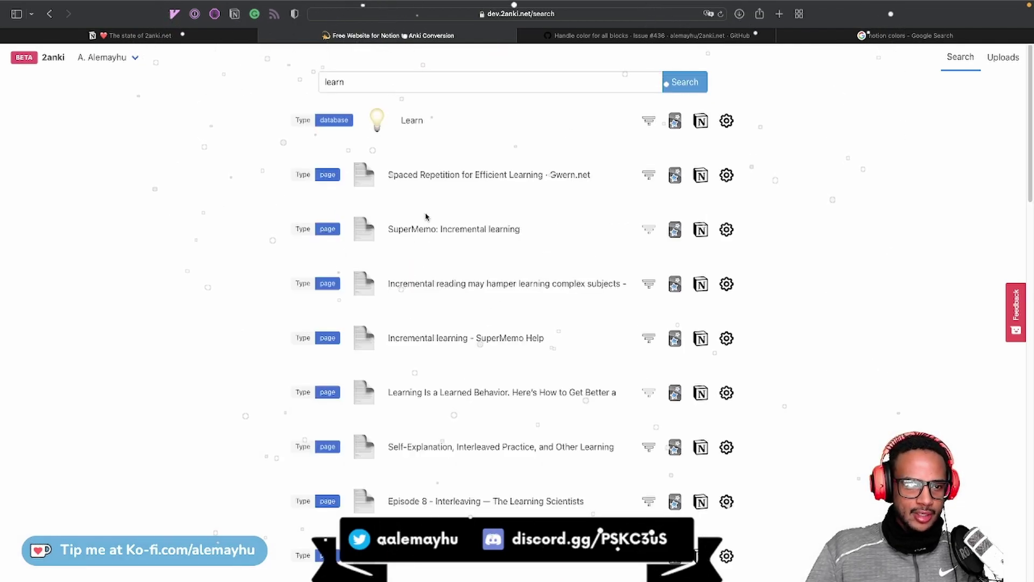
pyautogui.moveTo(280, 113); pyautogui.dragTo(399, 126)
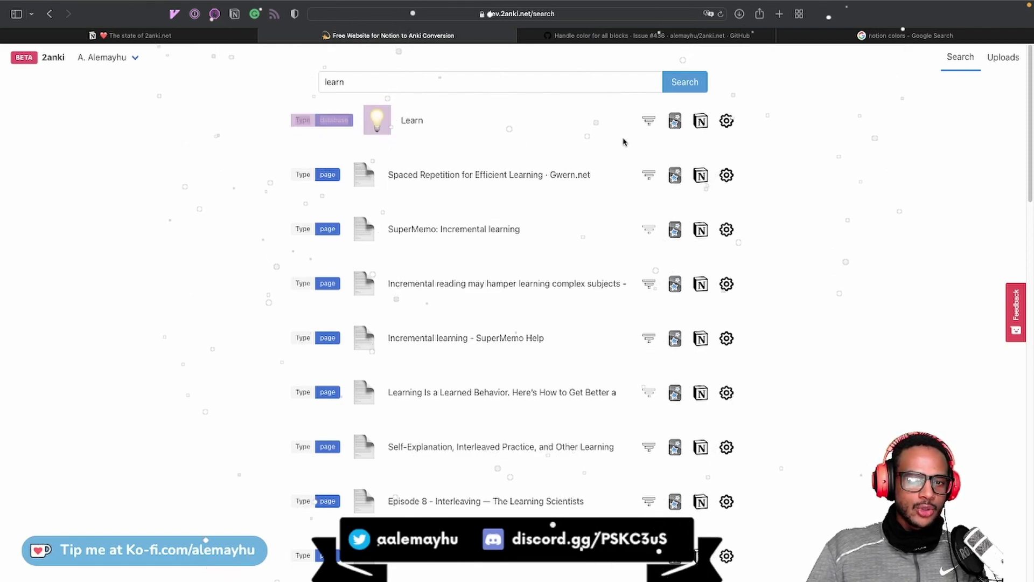
# View the Learn board in Notion, then search 'remember' and open the REMEMBER database
pyautogui.click(700, 121)
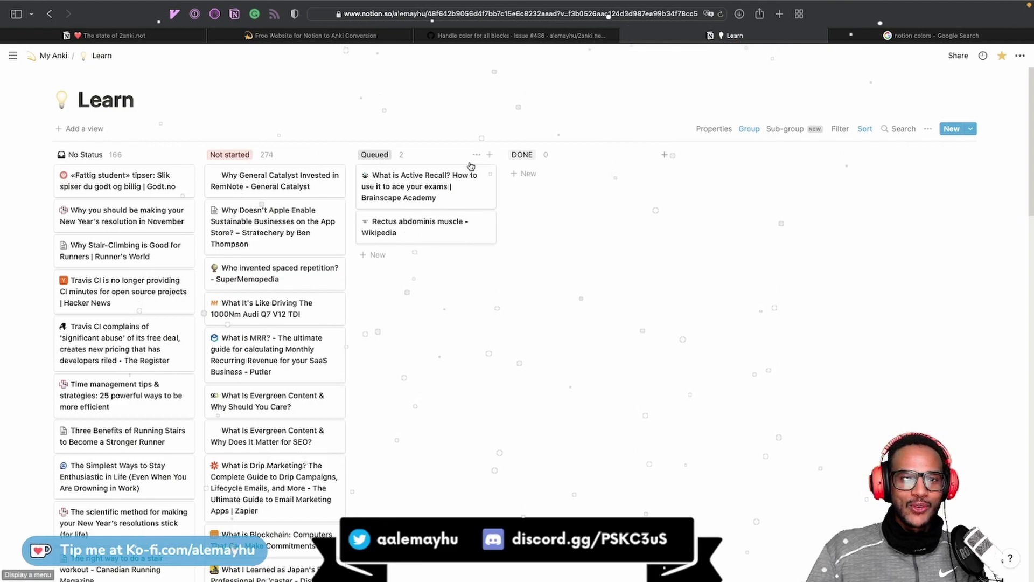
pyautogui.press('super+2')
pyautogui.click(442, 87)
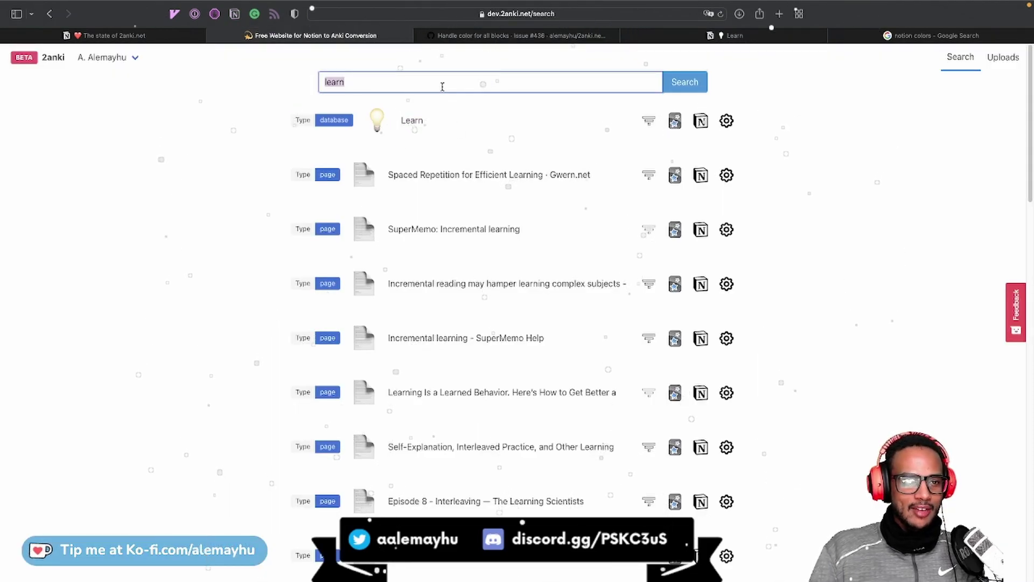
pyautogui.write('remember')
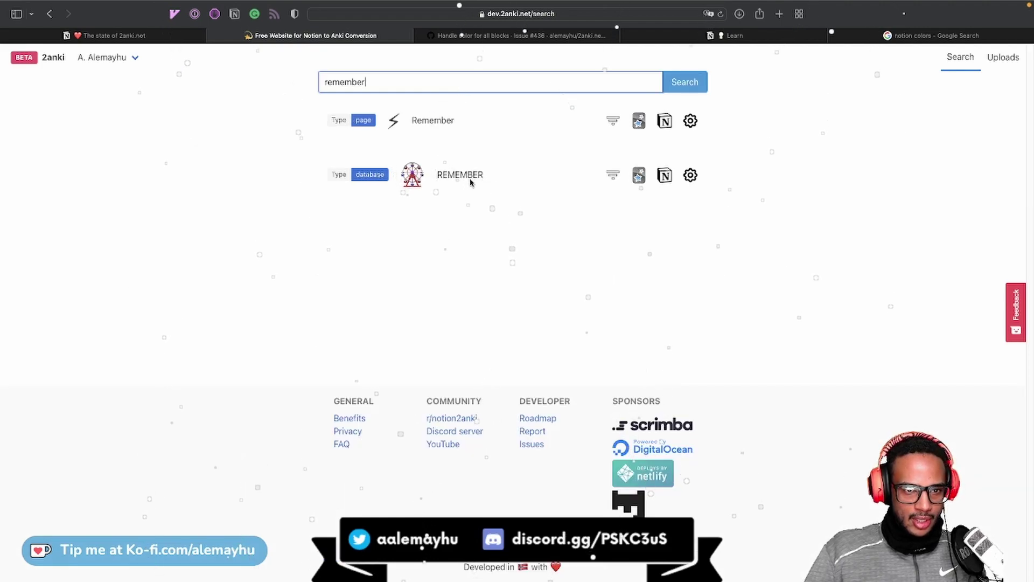
pyautogui.click(664, 175)
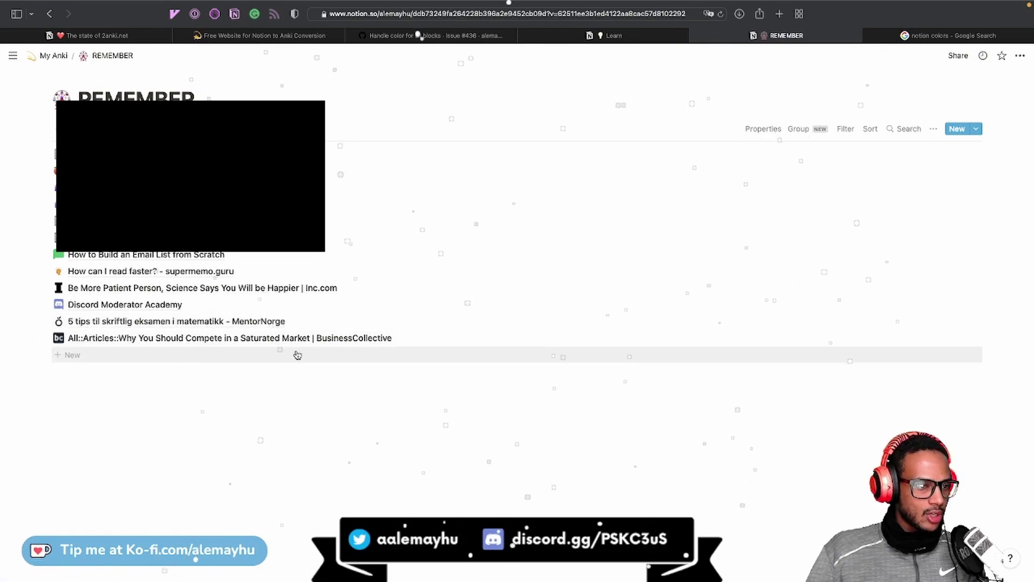
# Back in 2anki, convert the REMEMBER database into a deck and refresh the uploads
pyautogui.hotkey('ctrl', 'shift', 'Tab')
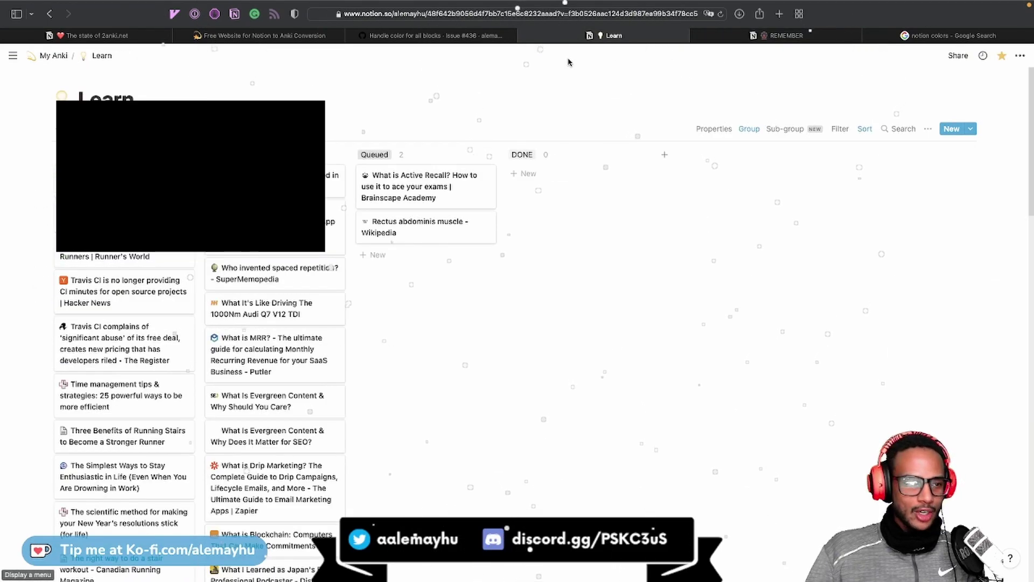
pyautogui.hotkey('ctrl', 'shift', 'Tab')
pyautogui.hotkey('ctrl', 'shift', 'Tab')
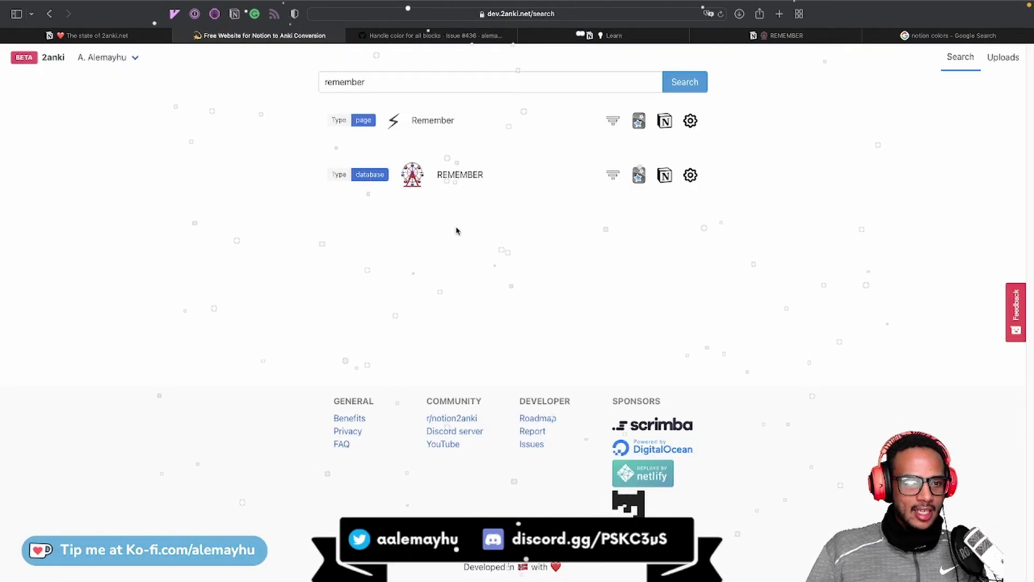
pyautogui.click(639, 176)
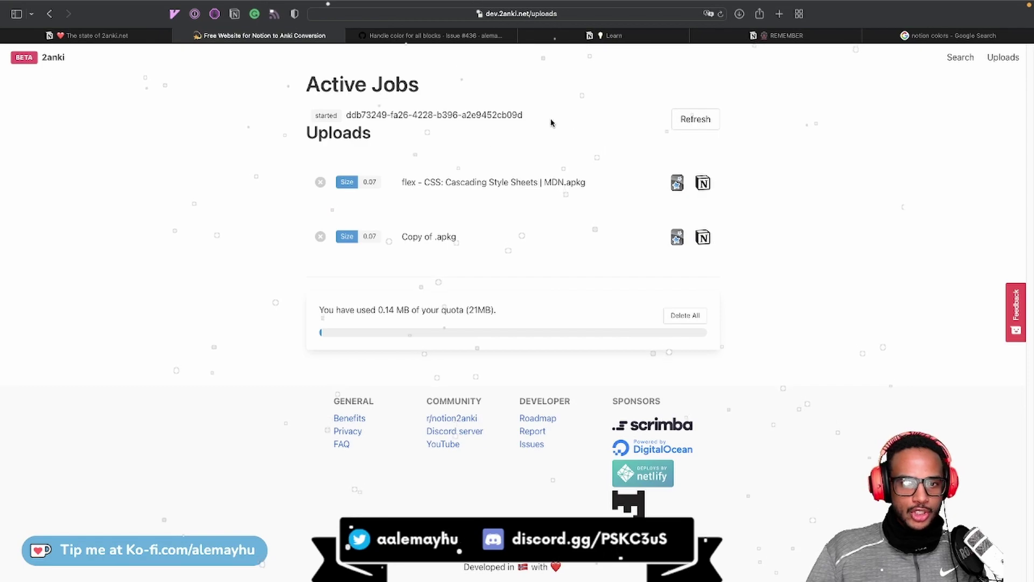
pyautogui.click(700, 123)
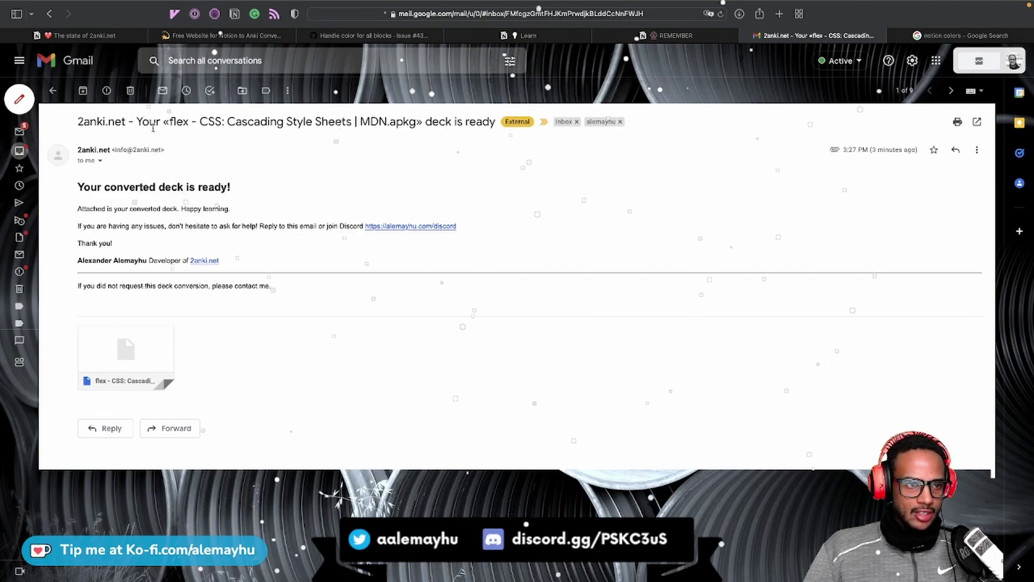
# Preview the attached 'flex - CSS: Cascading Style Sheets | MDN.apkg' deck, then download it
pyautogui.moveTo(121, 122); pyautogui.dragTo(493, 124)
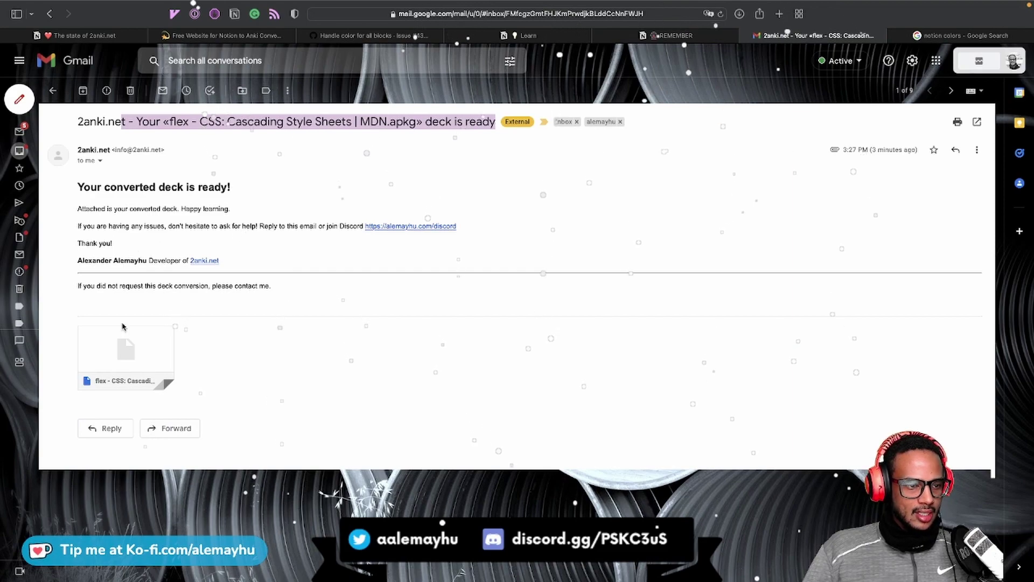
pyautogui.click(122, 359)
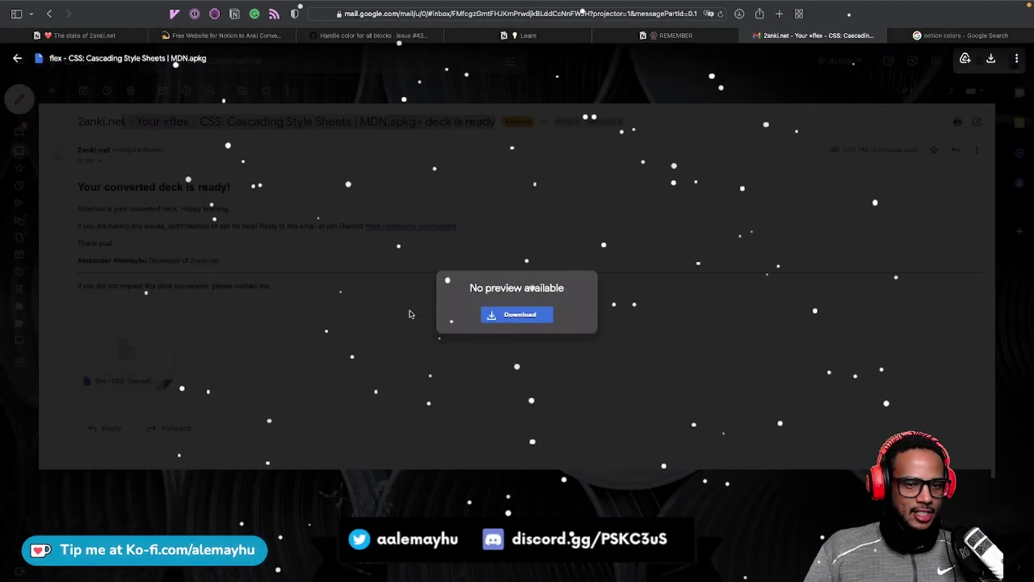
pyautogui.press('Escape')
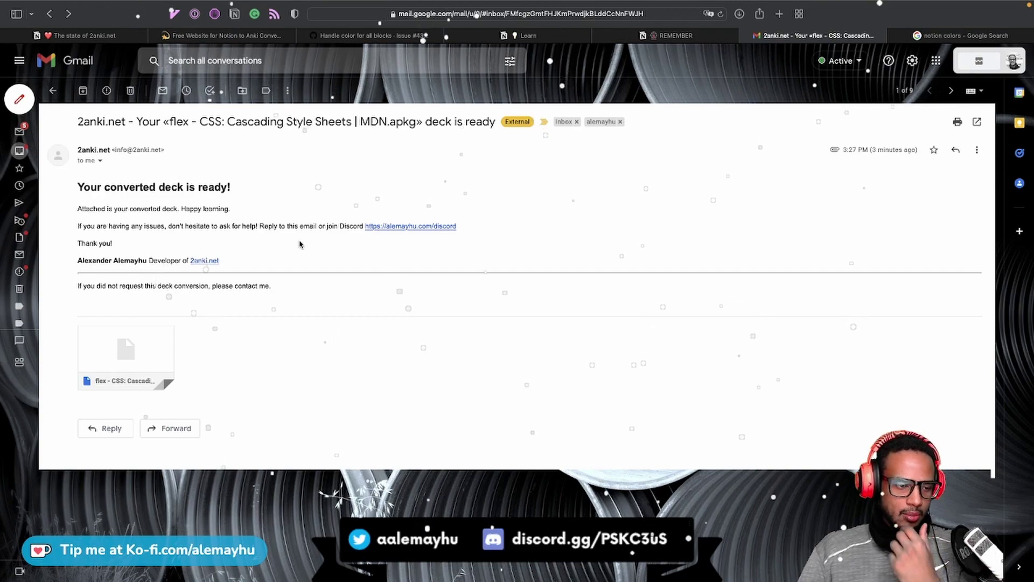
pyautogui.moveTo(103, 369)
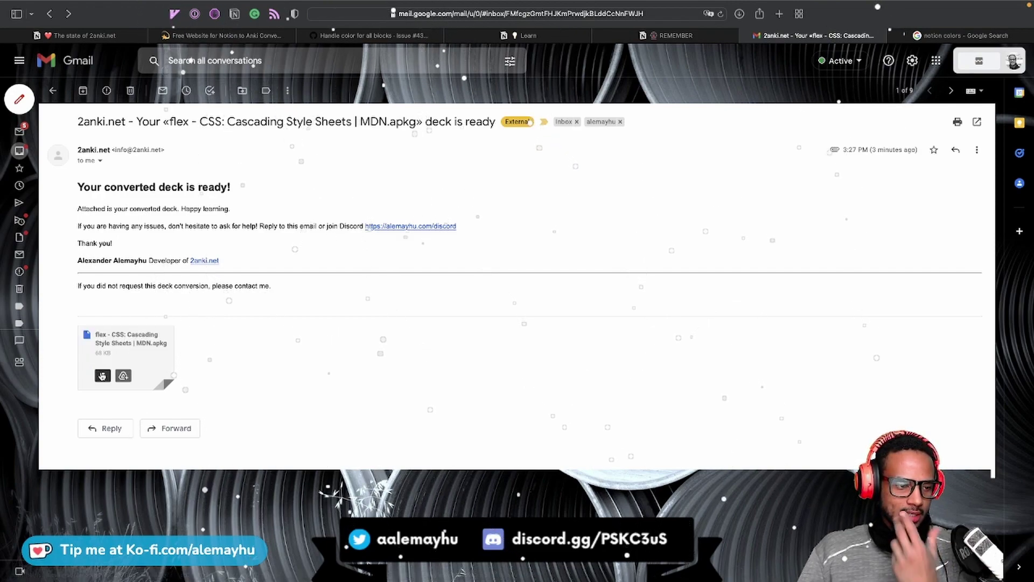
pyautogui.click(103, 375)
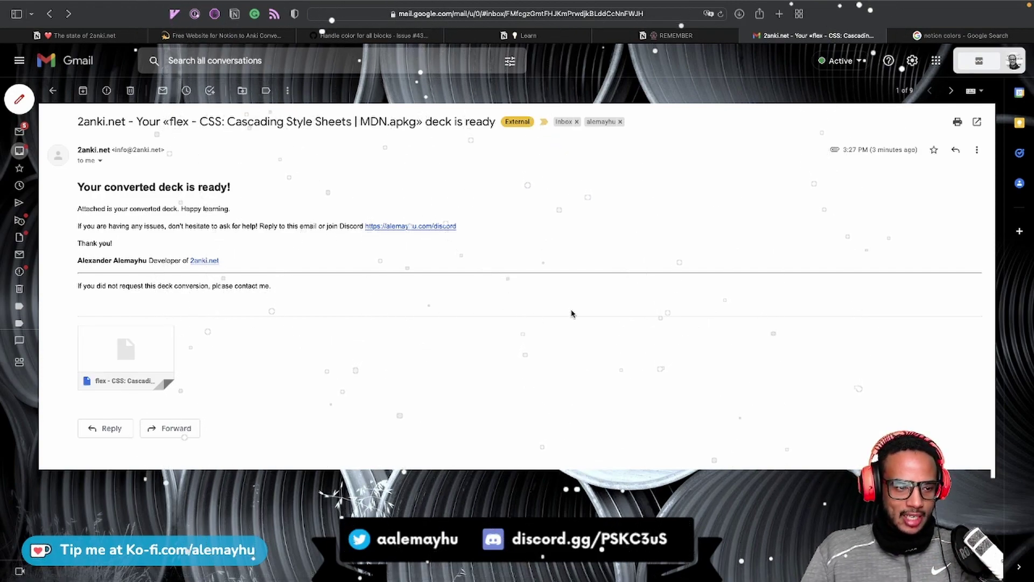
# Launch Anki from Spotlight, skip the update, and create and open a new profile named 231
pyautogui.press('super+space')
pyautogui.write('a')
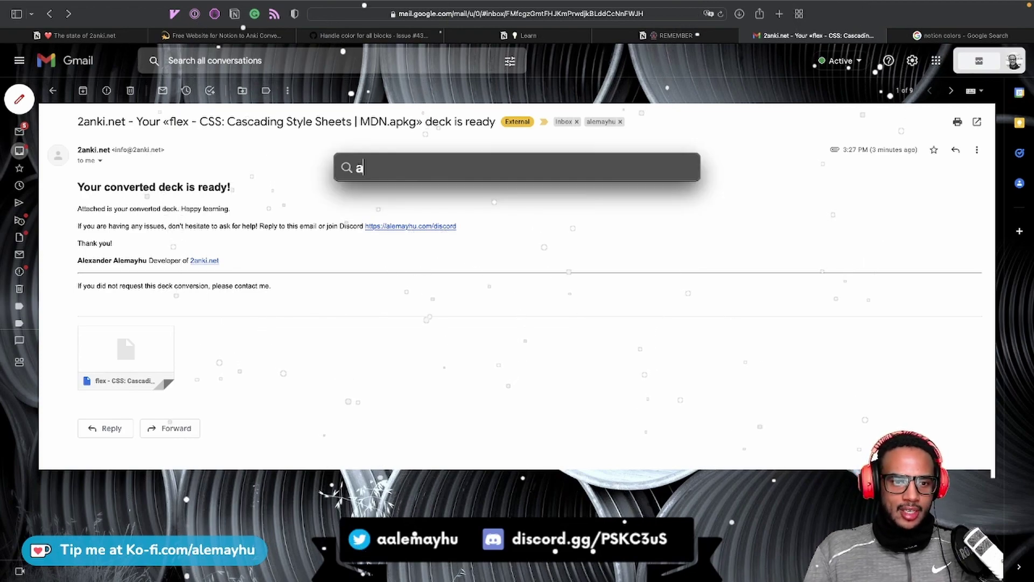
pyautogui.write('nki')
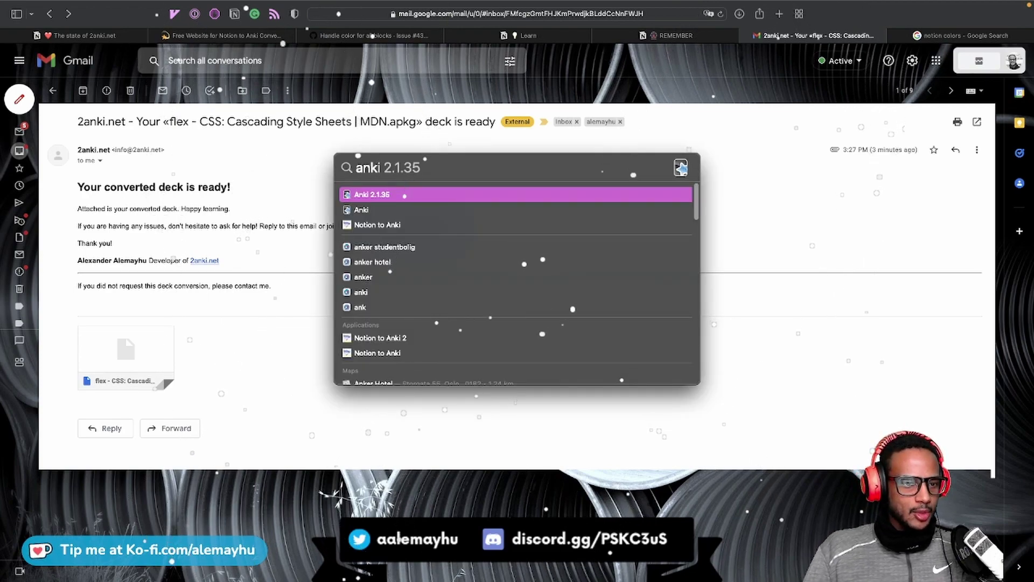
pyautogui.press('Return')
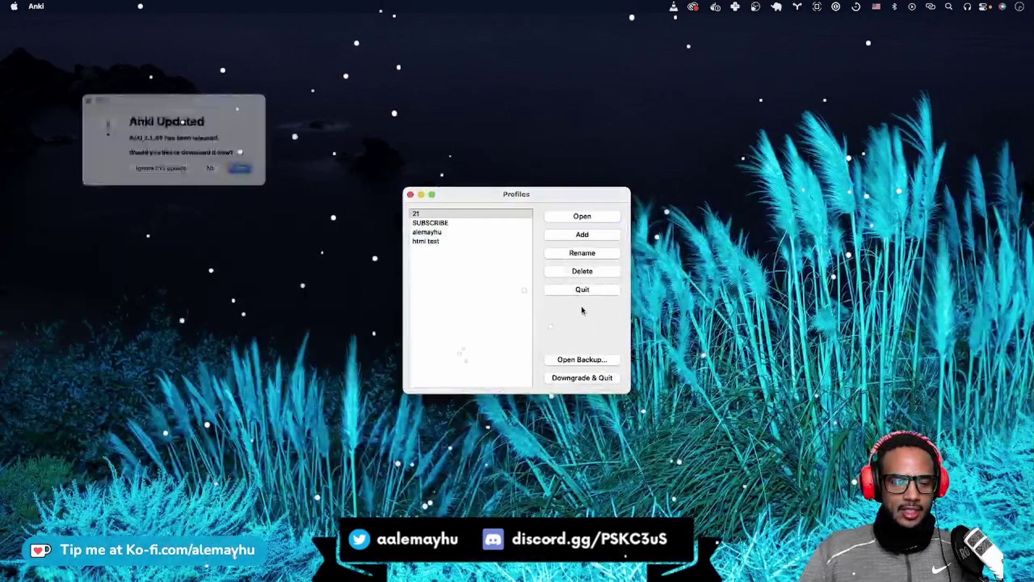
pyautogui.click(210, 168)
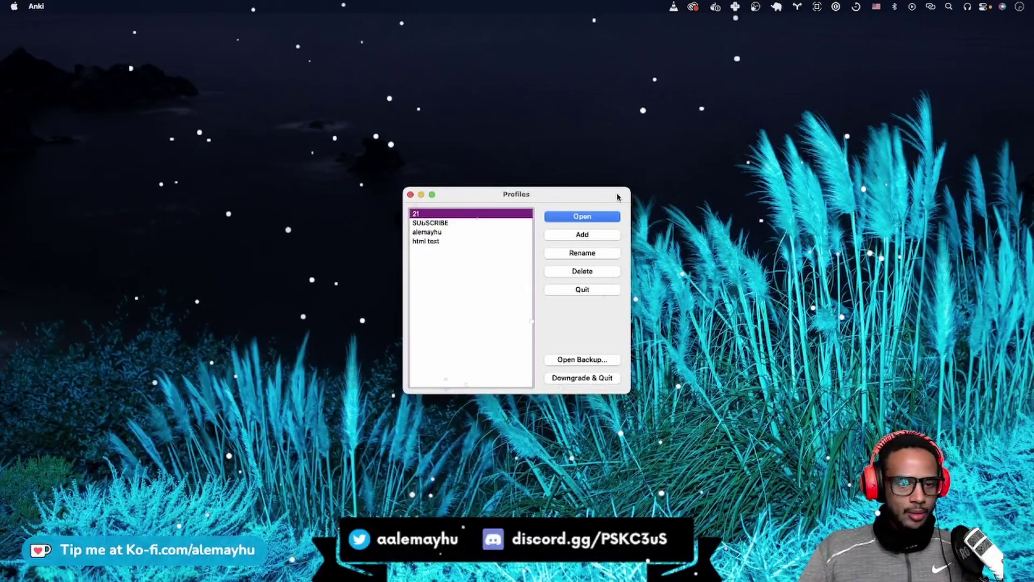
pyautogui.click(606, 240)
pyautogui.write('231')
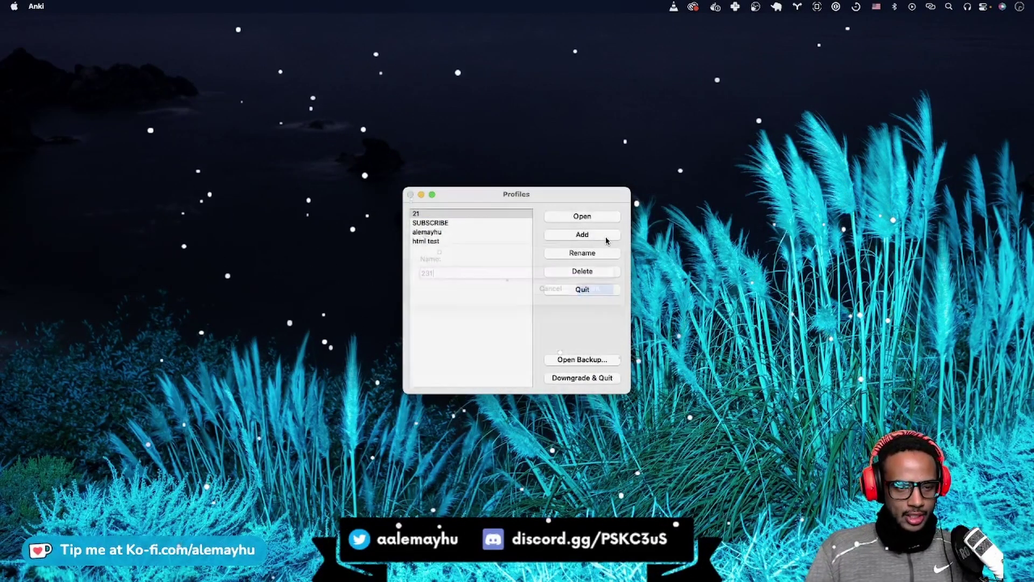
pyautogui.press('Return')
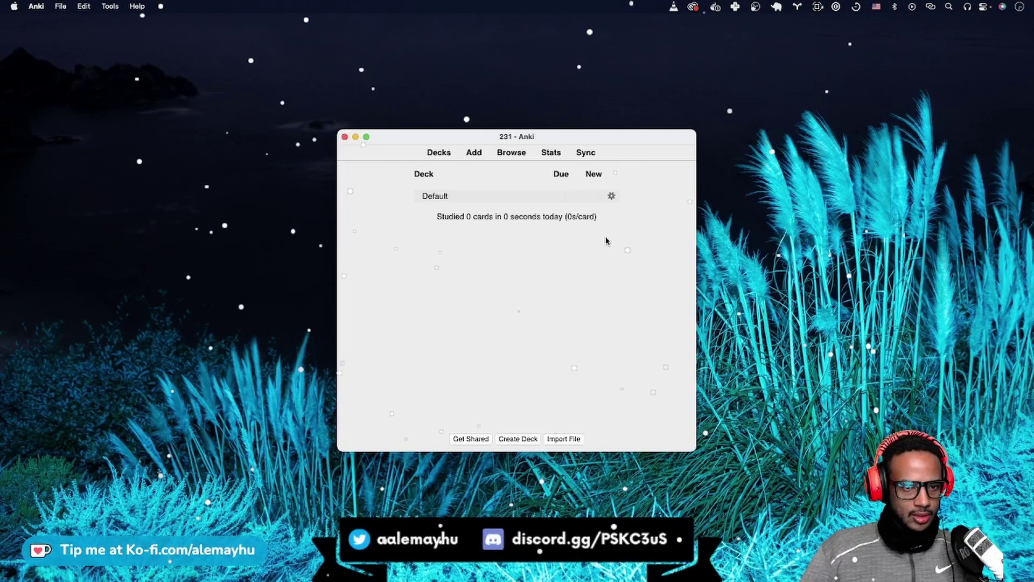
# Import the newest flex CSS deck from Downloads and move it to the top level
pyautogui.click(572, 440)
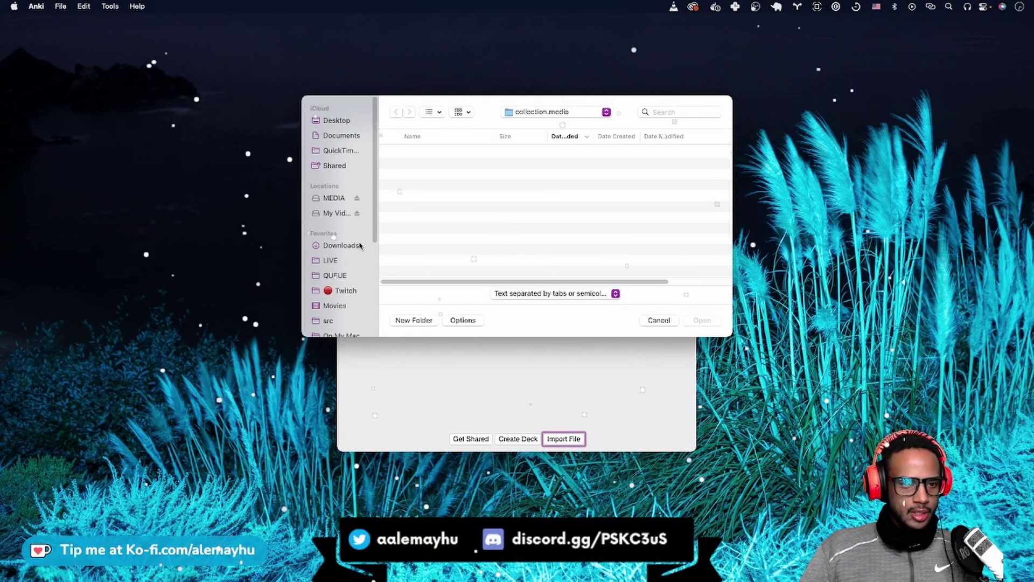
pyautogui.click(342, 246)
pyautogui.press('Down')
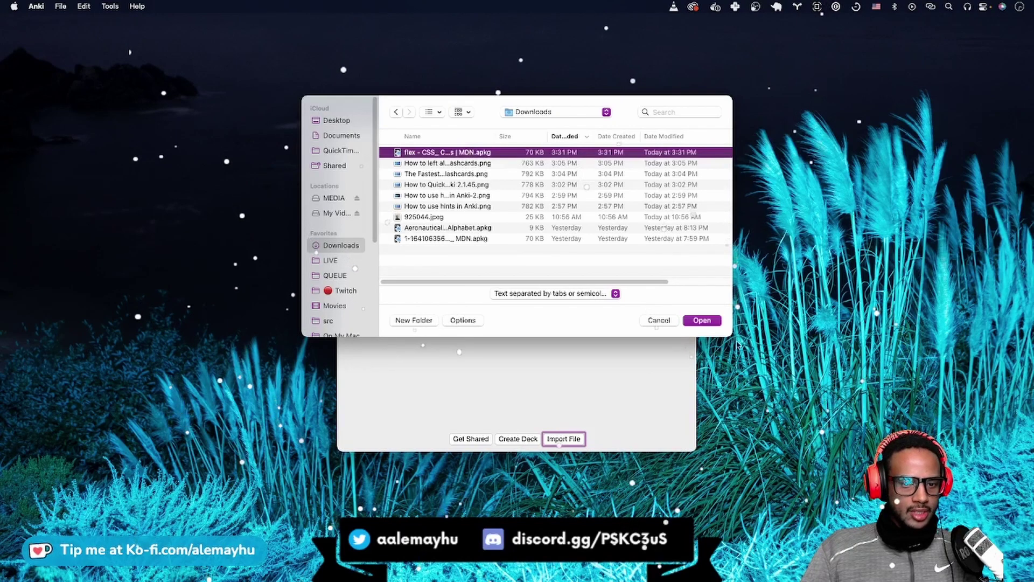
pyautogui.click(702, 320)
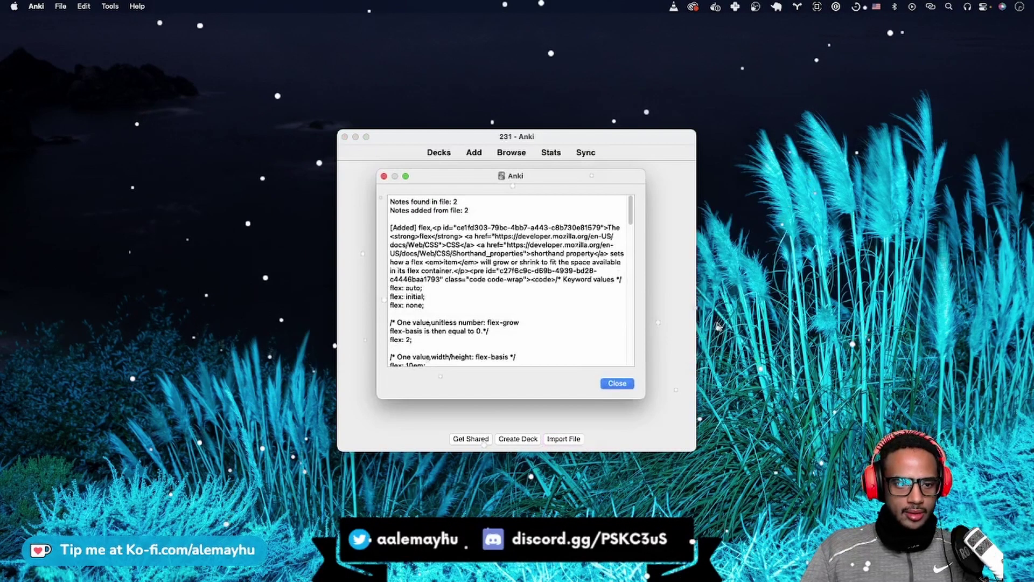
pyautogui.click(617, 383)
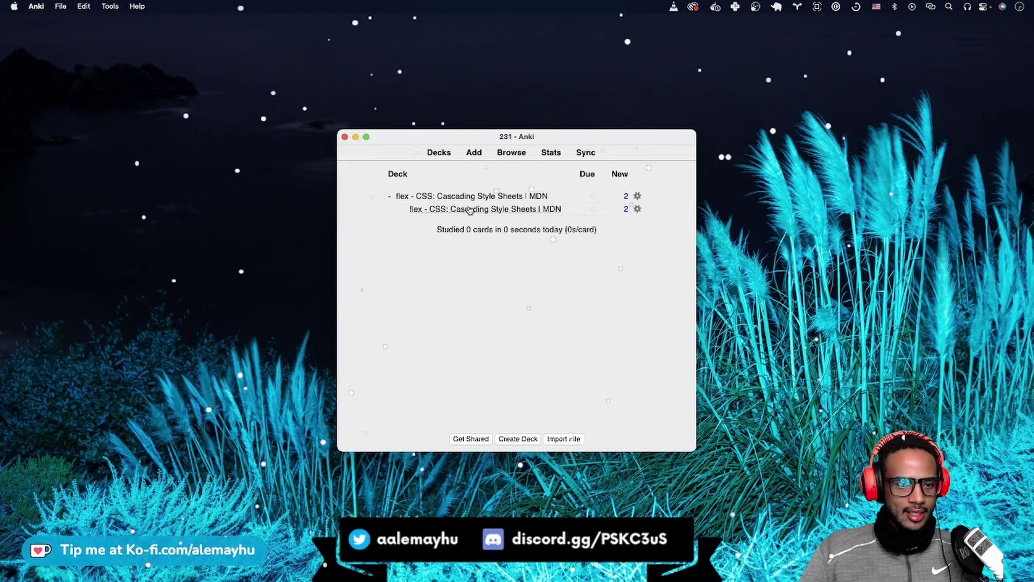
pyautogui.moveTo(469, 210); pyautogui.dragTo(439, 202)
# Study the deck's first card and reveal its answer
pyautogui.click(515, 209)
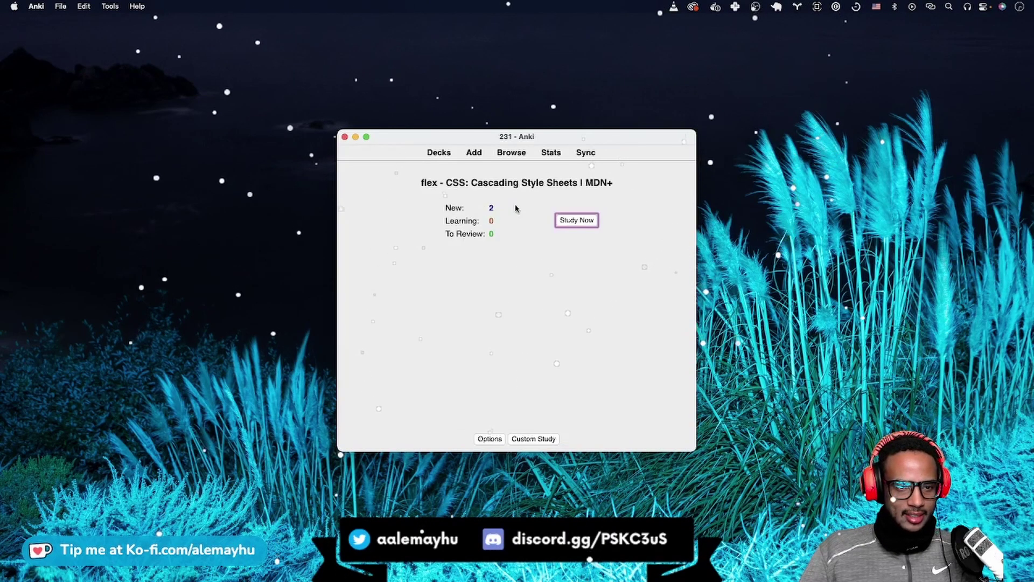
pyautogui.click(584, 221)
pyautogui.press('space')
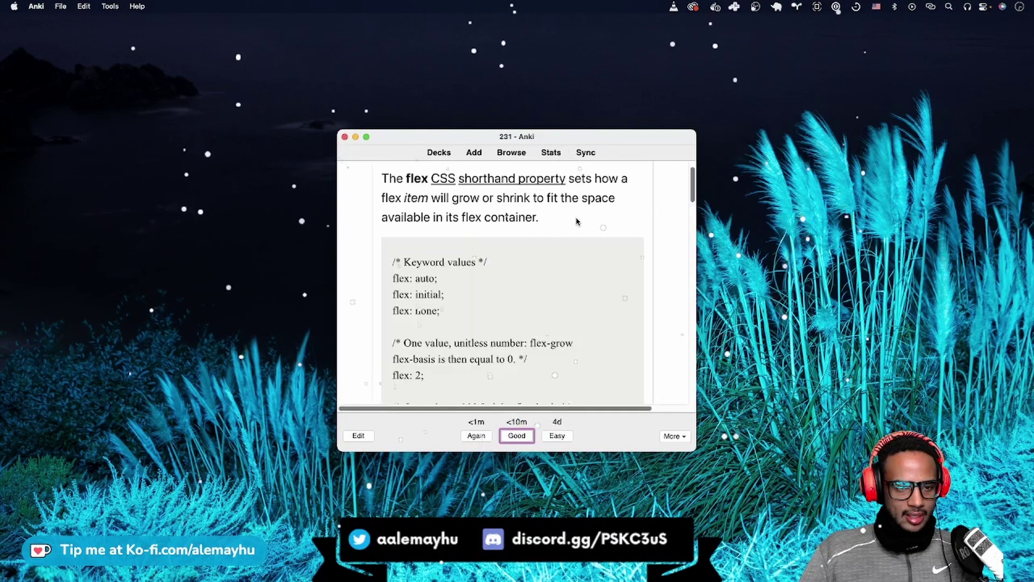
pyautogui.scroll(-5, 584, 347)
pyautogui.scroll(6, 587, 349)
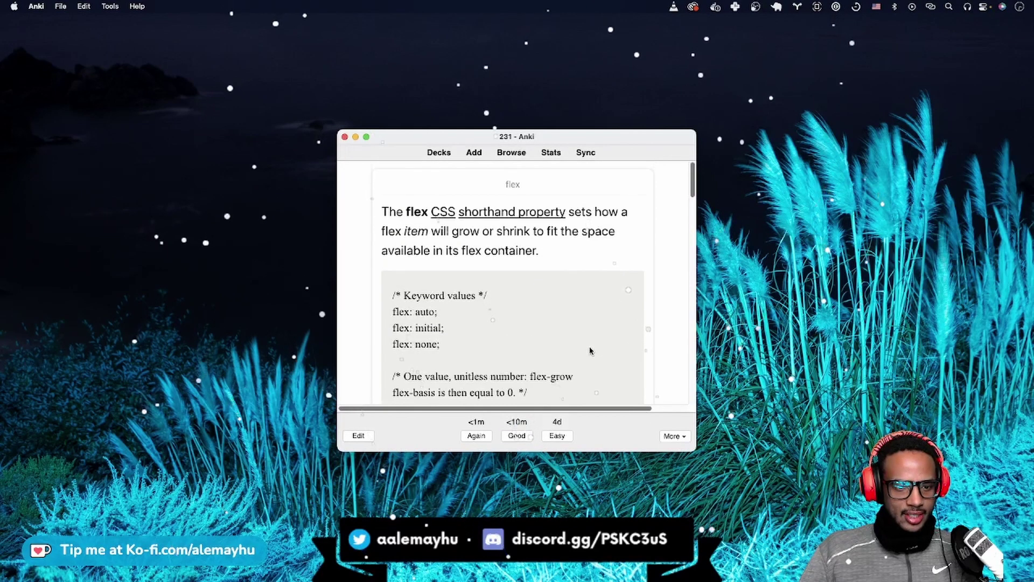
pyautogui.scroll(-10, 589, 350)
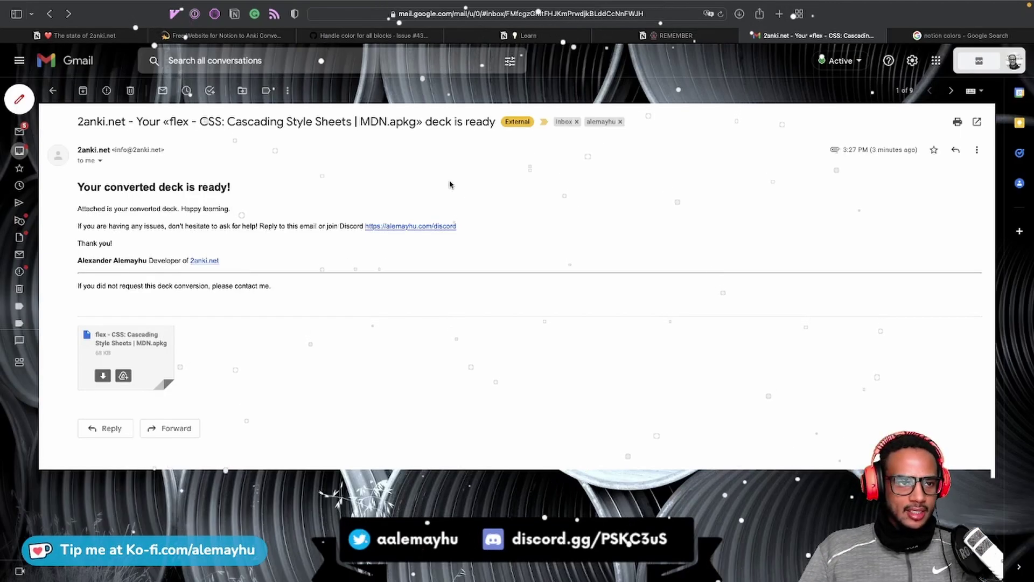
# In 2anki, search the Notion pages for 'HTML'
pyautogui.click(259, 37)
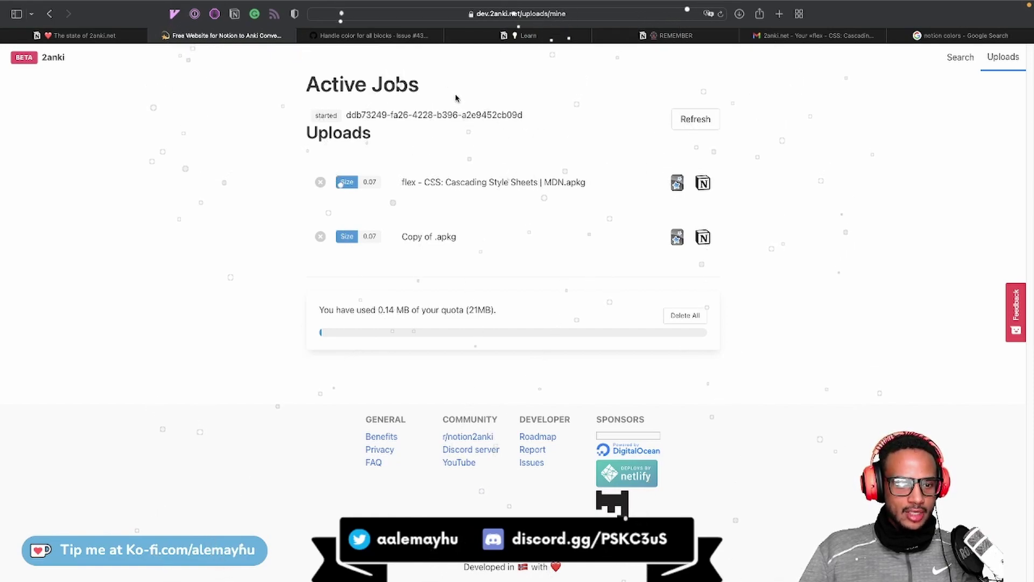
pyautogui.click(960, 57)
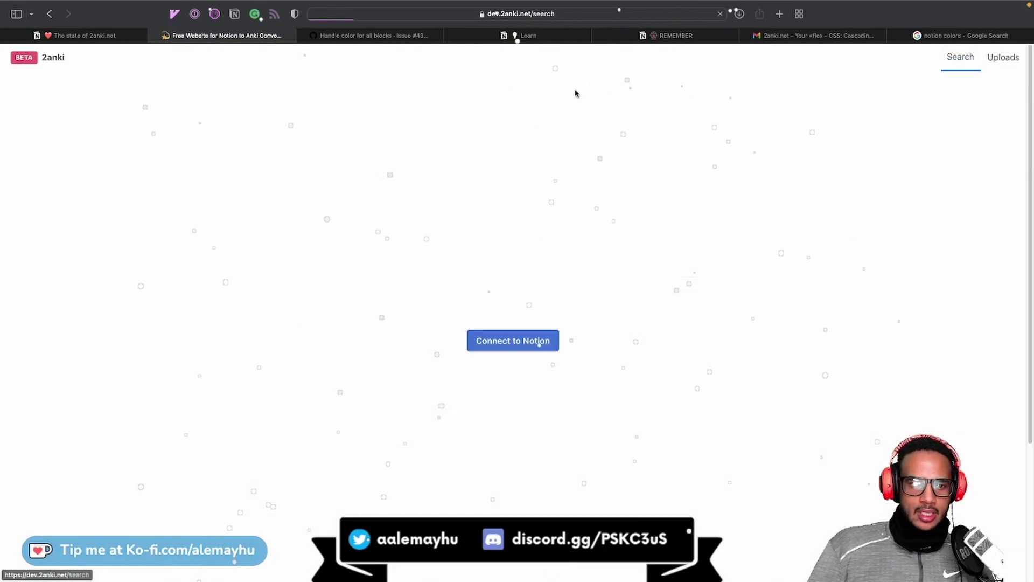
pyautogui.click(510, 80)
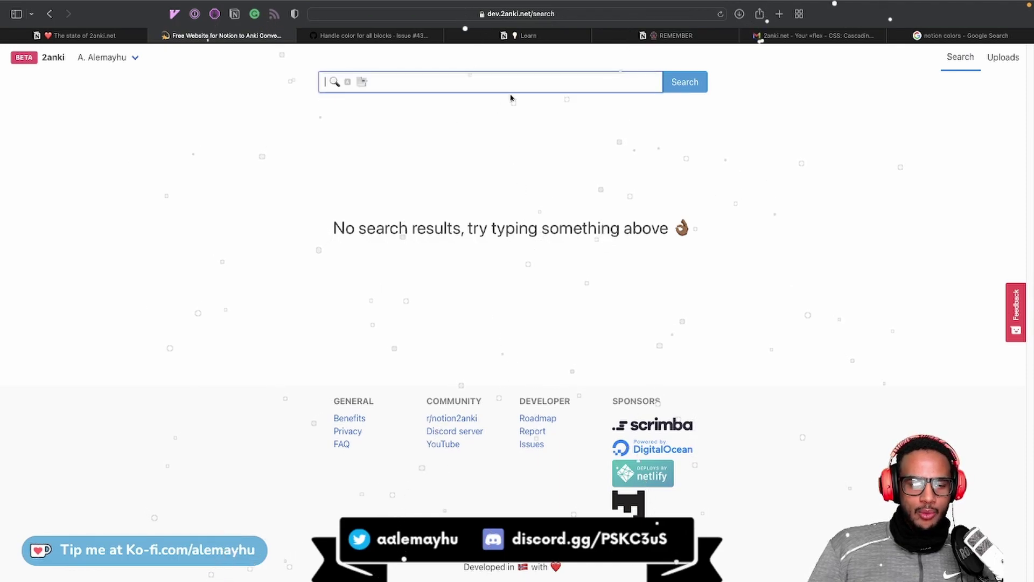
pyautogui.write('HTML')
pyautogui.press('Return')
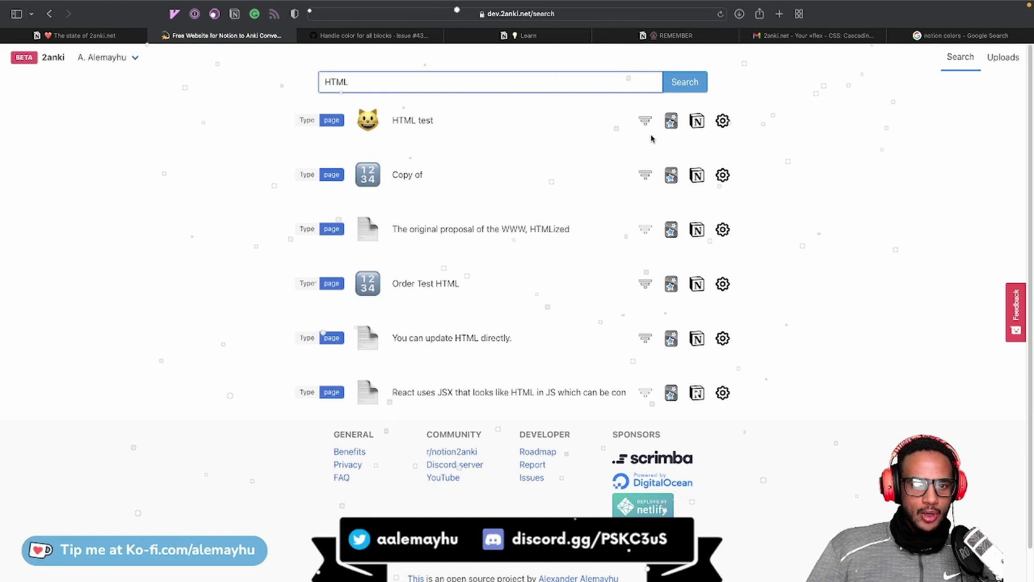
# Convert the HTML test page, then refresh Uploads to show the 9.10 MB deck and 9.24 MB quota
pyautogui.click(672, 121)
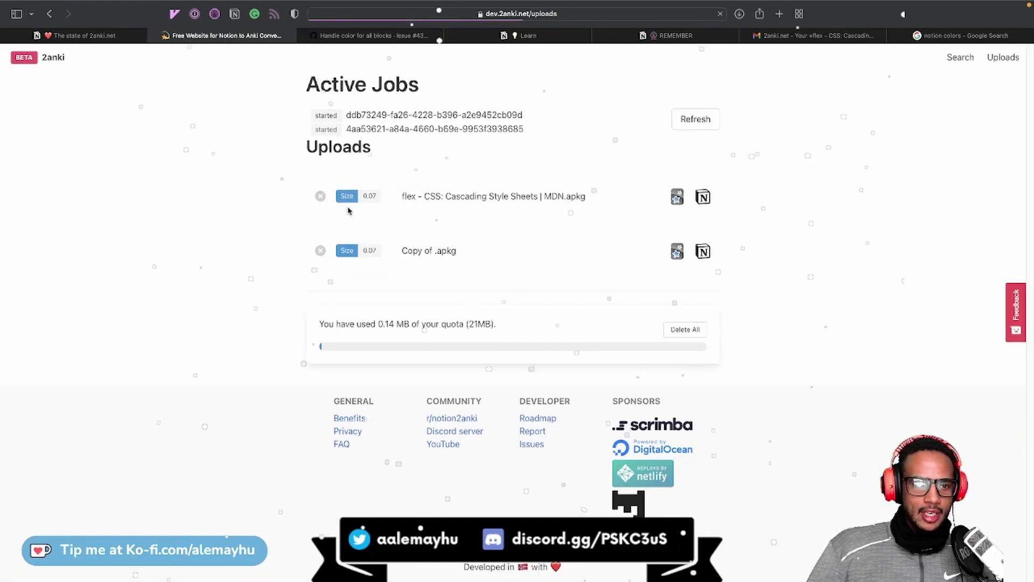
pyautogui.moveTo(354, 114); pyautogui.dragTo(553, 118)
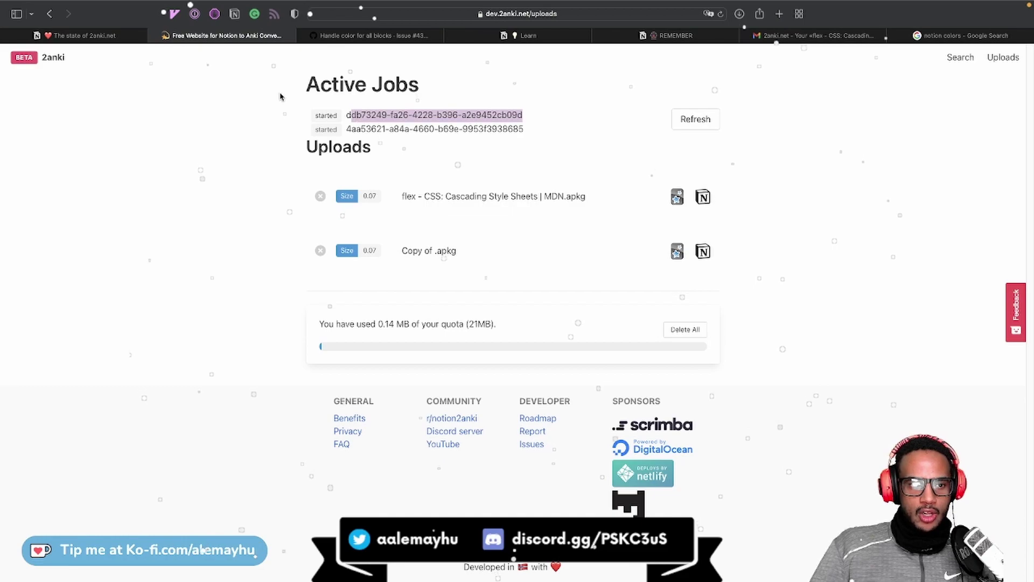
pyautogui.click(700, 121)
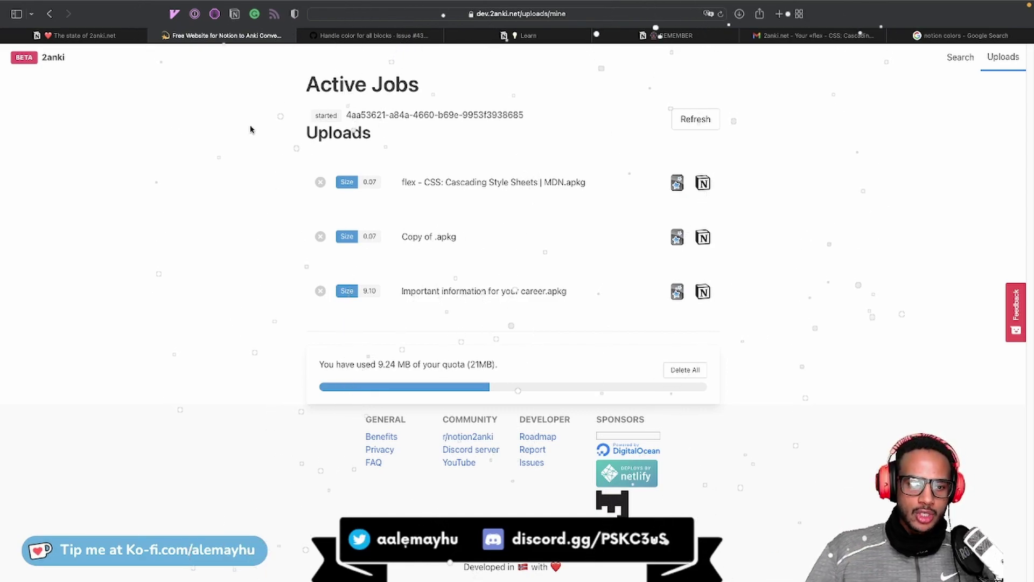
# Refresh Uploads twice, selecting the running job's ID, to see if the conversion finished
pyautogui.click(690, 116)
pyautogui.moveTo(525, 115); pyautogui.dragTo(341, 110)
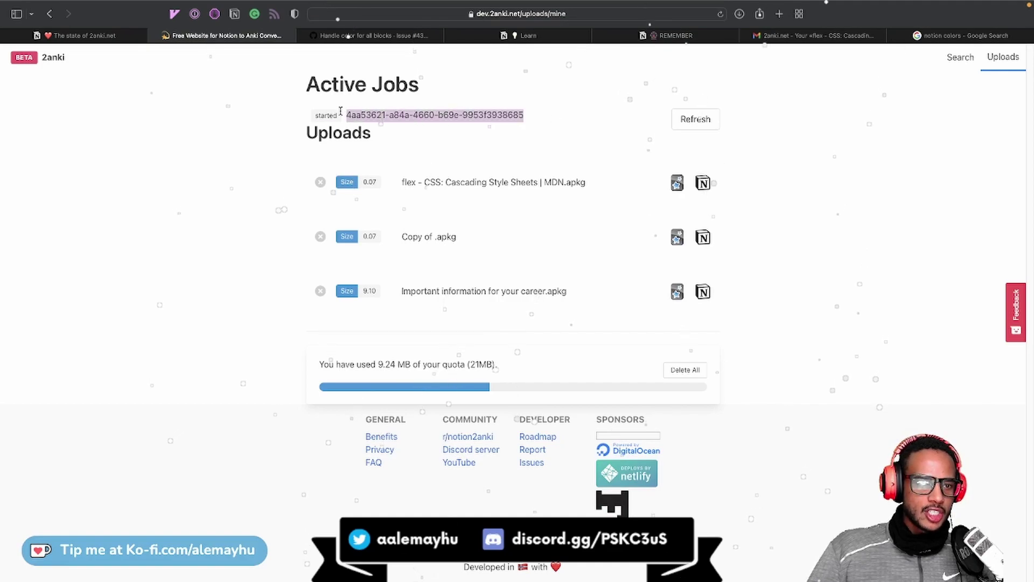
pyautogui.doubleClick(351, 114)
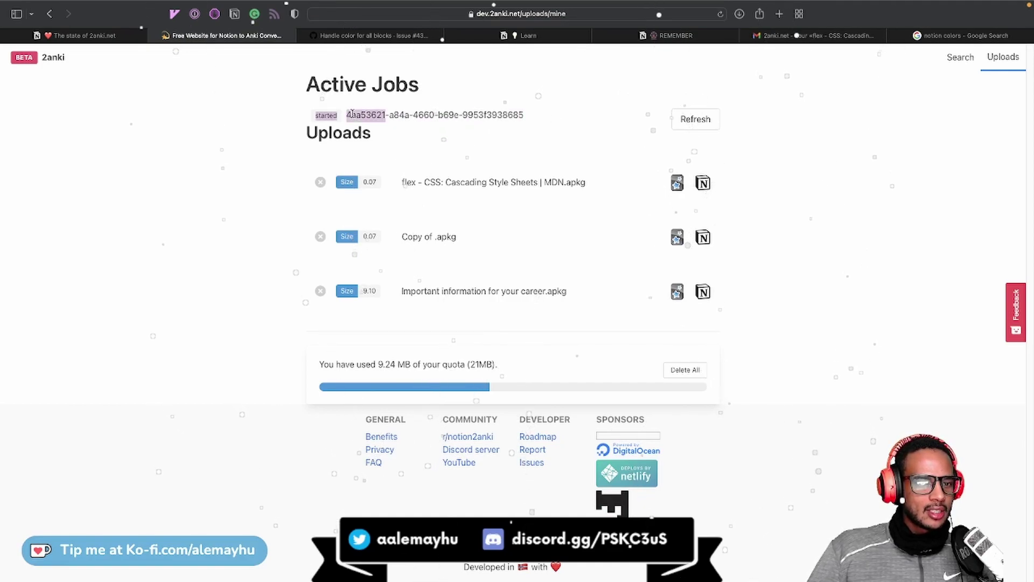
pyautogui.tripleClick(471, 112)
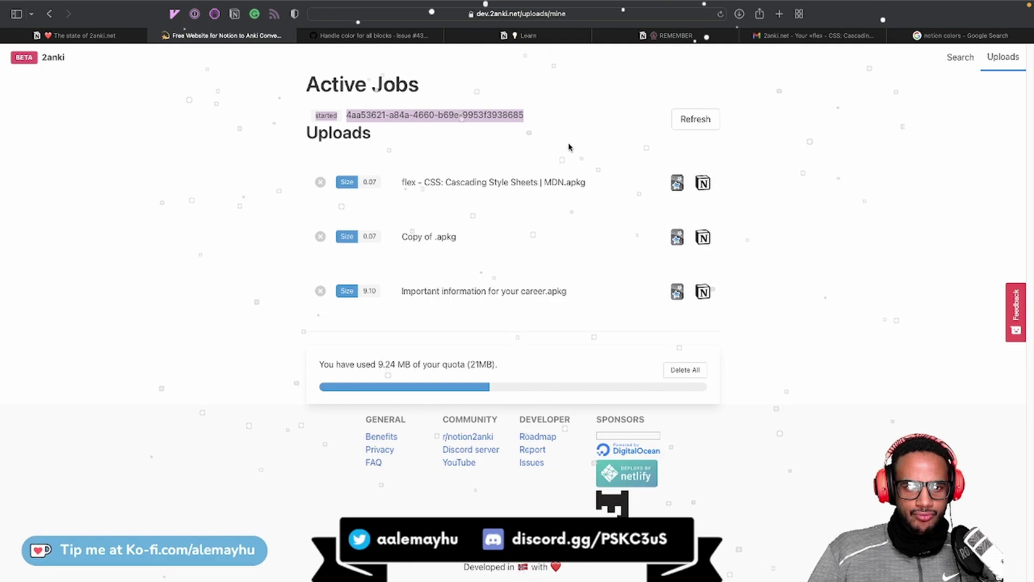
pyautogui.click(686, 128)
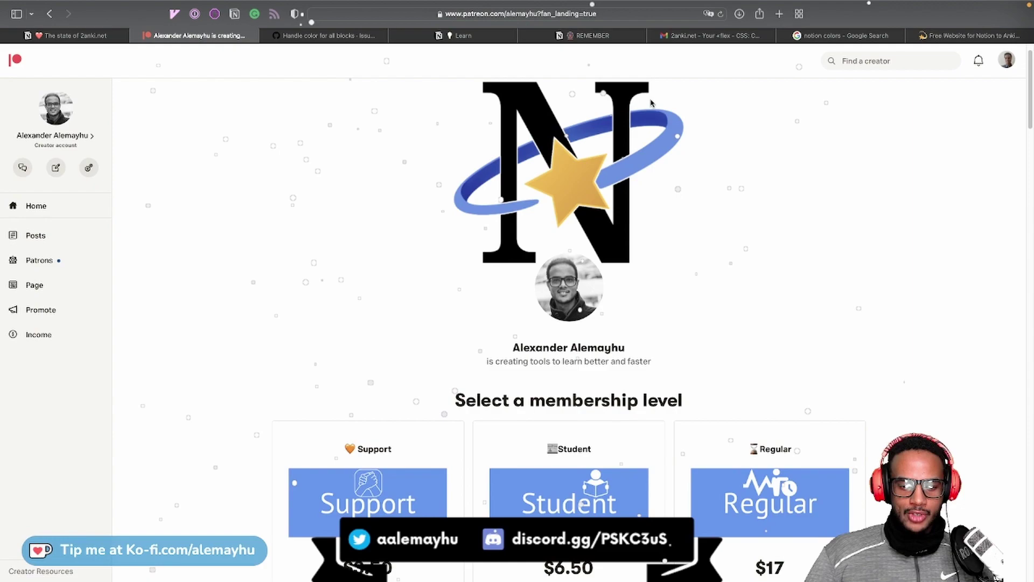
pyautogui.scroll(-3, 571, 297)
pyautogui.scroll(-2, 571, 296)
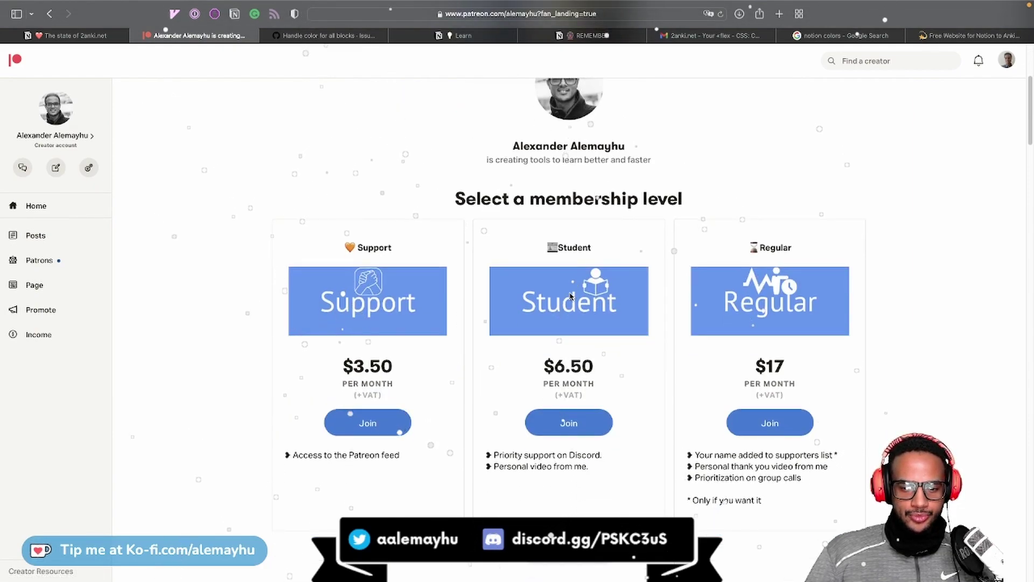
pyautogui.scroll(-7, 559, 501)
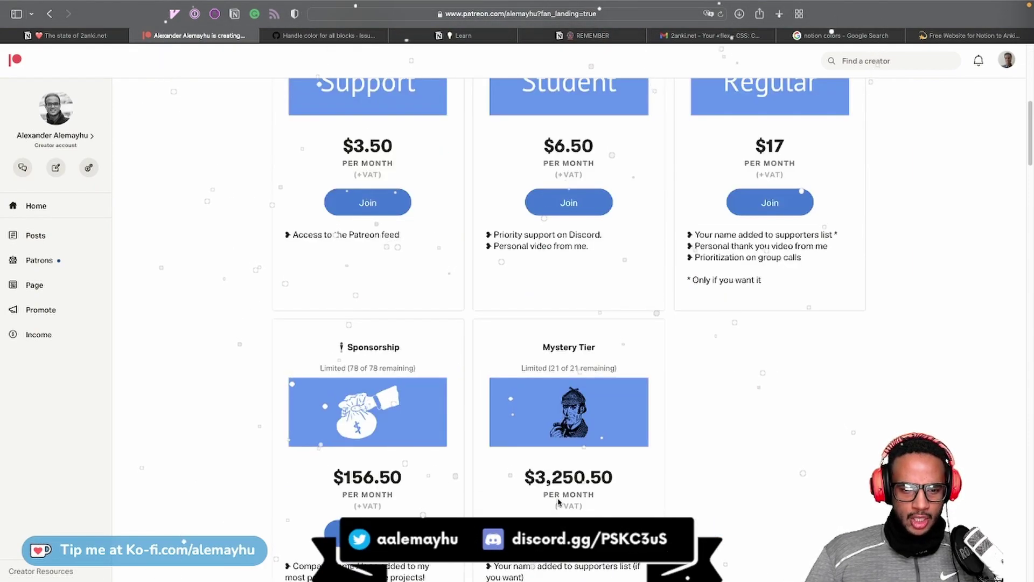
pyautogui.scroll(7, 558, 501)
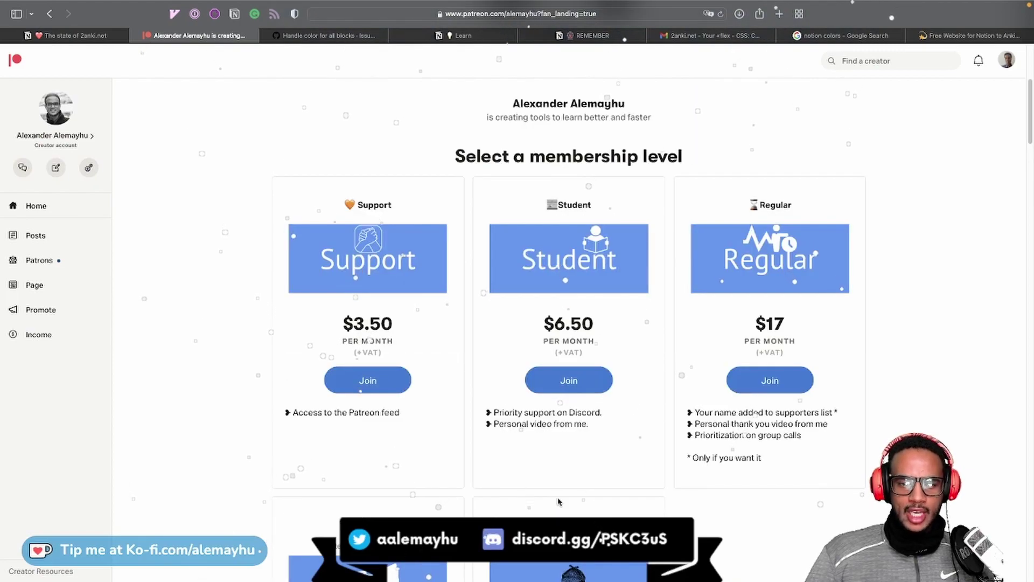
pyautogui.scroll(-7, 558, 502)
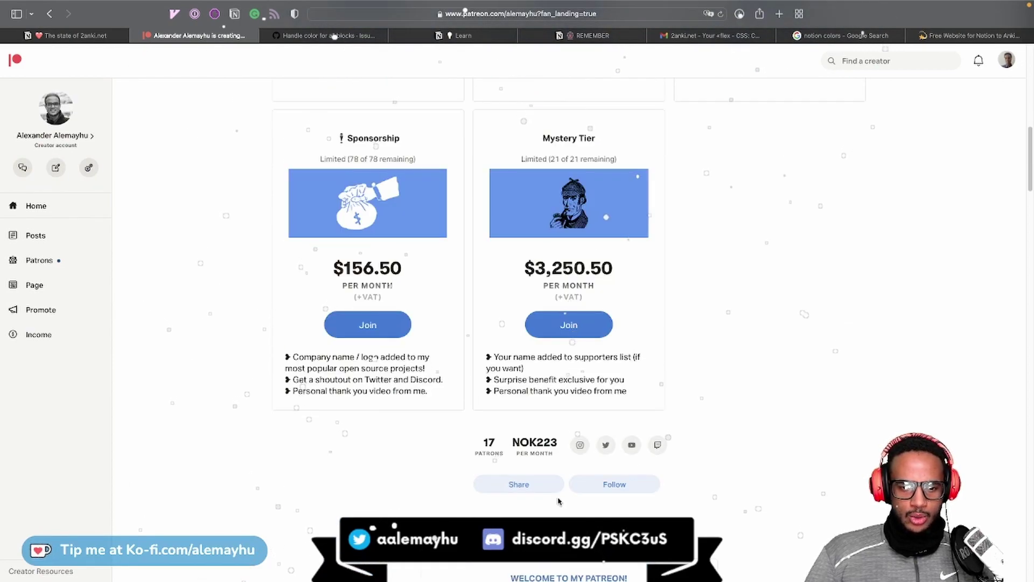
pyautogui.scroll(4, 559, 502)
pyautogui.scroll(6, 558, 498)
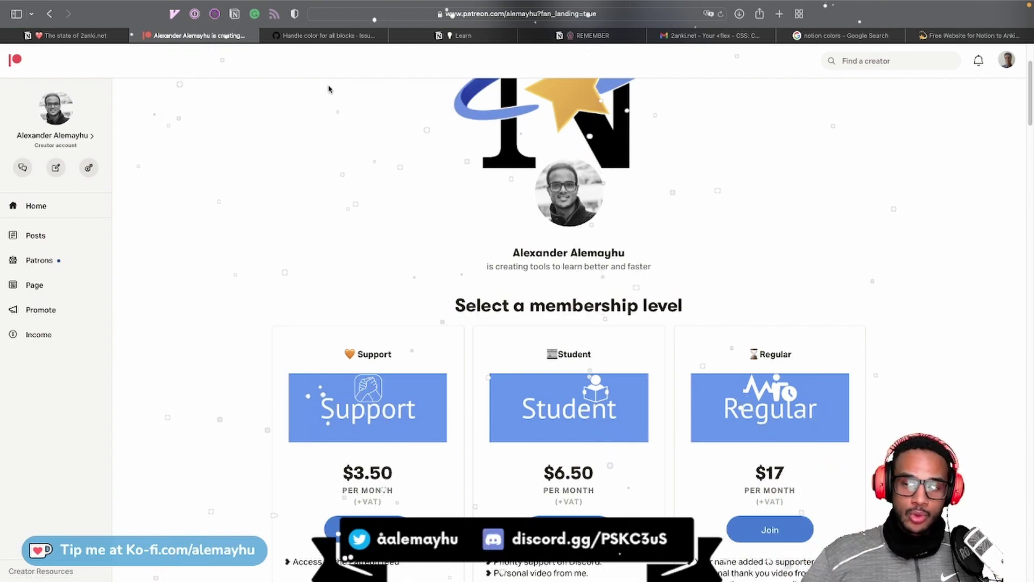
# Jump to the last browser tab showing the local 2anki login page
pyautogui.press('super+9')
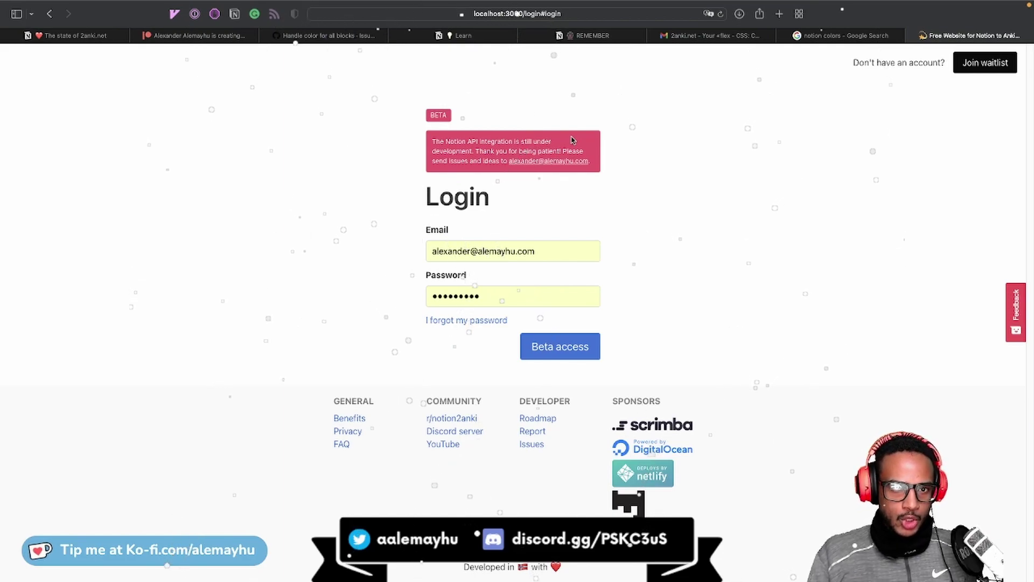
# Review the Patreon membership tiers and stats: 17 patrons, NOK223 per month
pyautogui.click(180, 35)
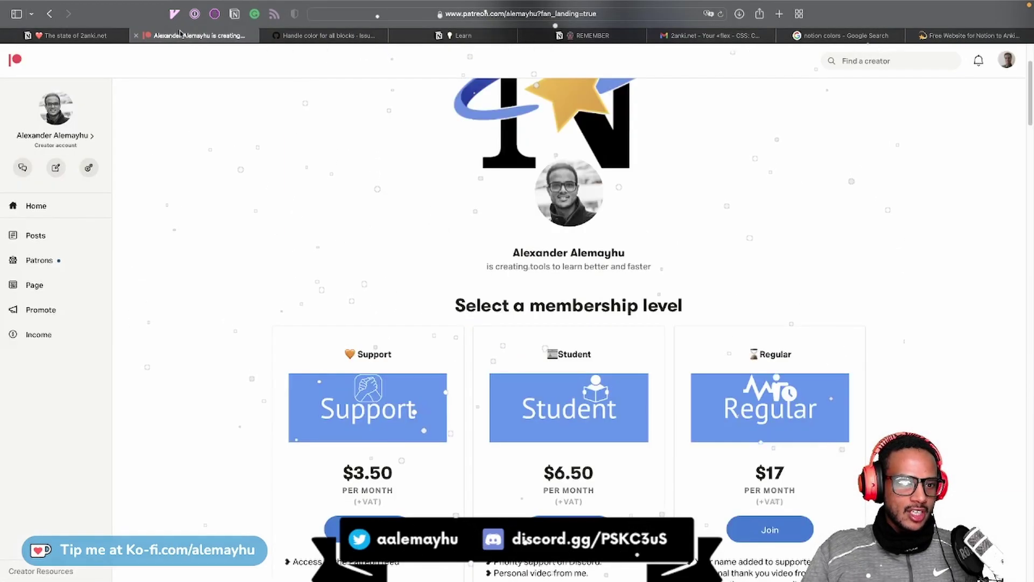
pyautogui.scroll(-12, 349, 267)
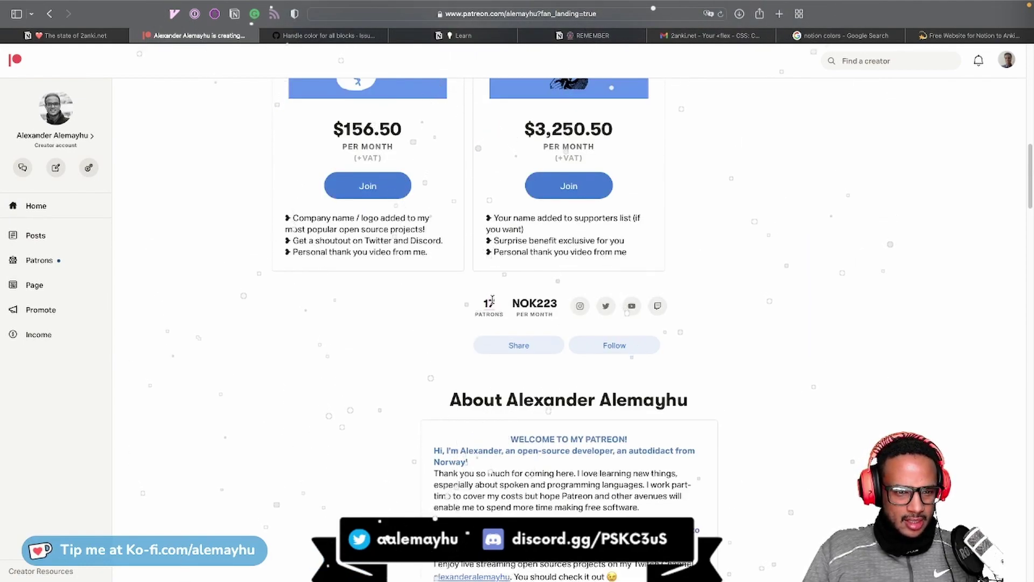
pyautogui.scroll(-1, 489, 300)
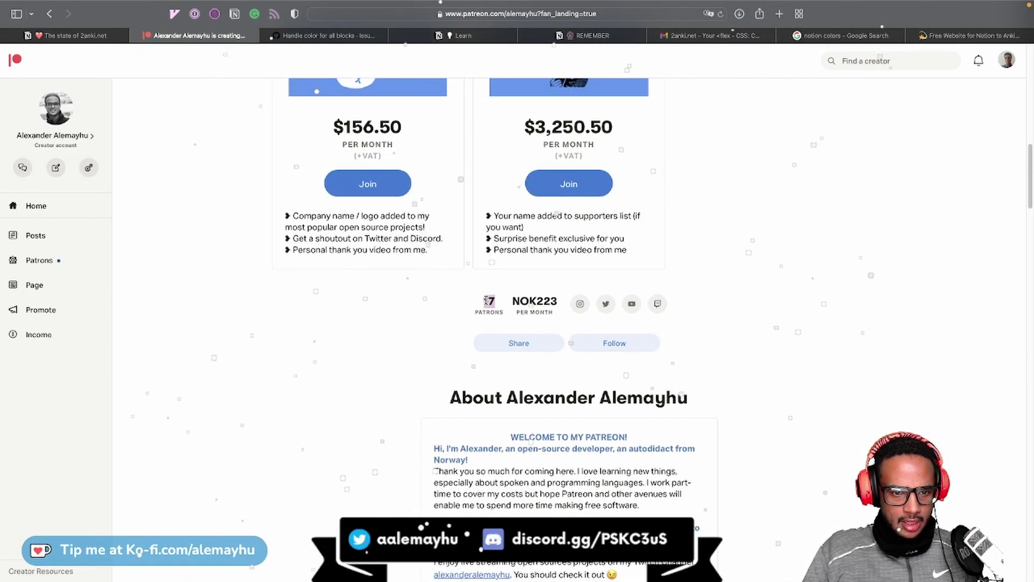
pyautogui.scroll(1, 488, 300)
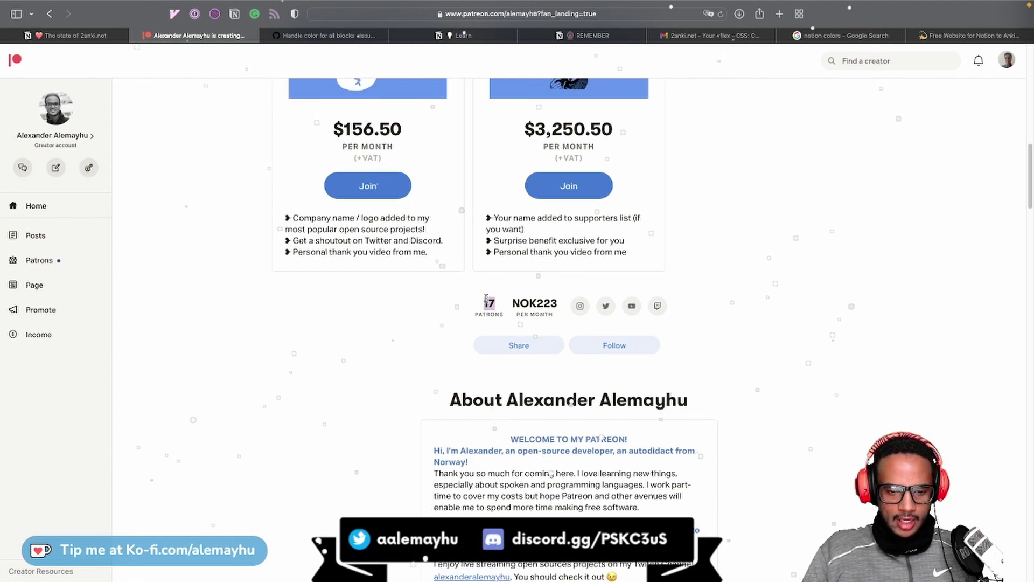
pyautogui.scroll(10, 488, 300)
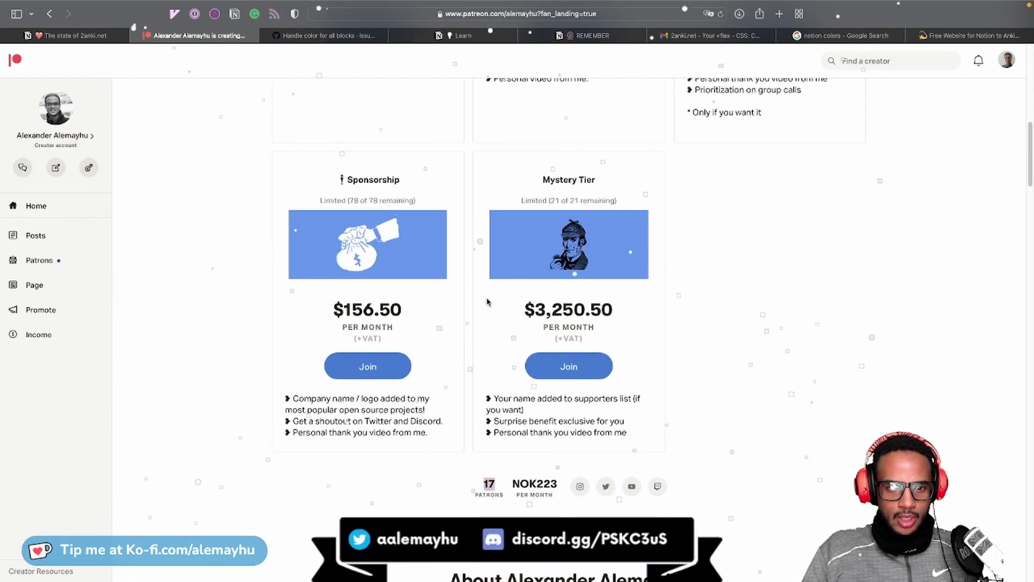
pyautogui.scroll(5, 487, 301)
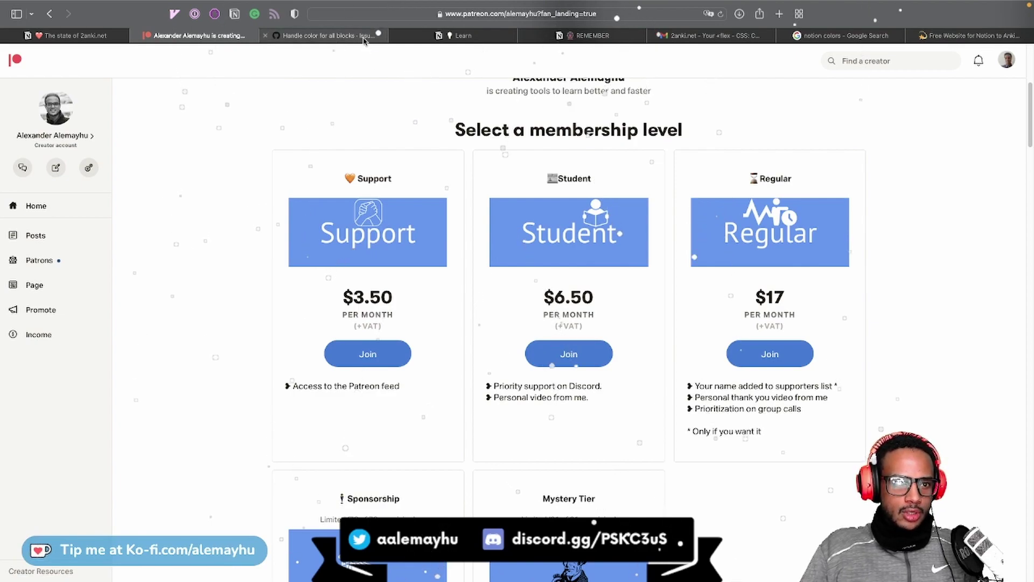
# From the GitHub colour-blocks issue, go to the 2anki.net repository and read its README
pyautogui.click(324, 35)
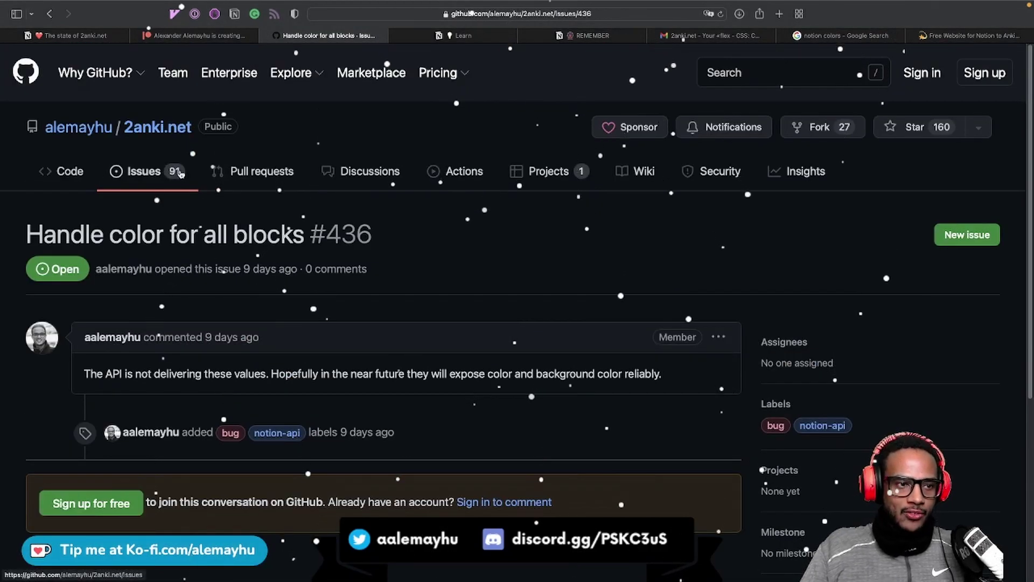
pyautogui.click(181, 128)
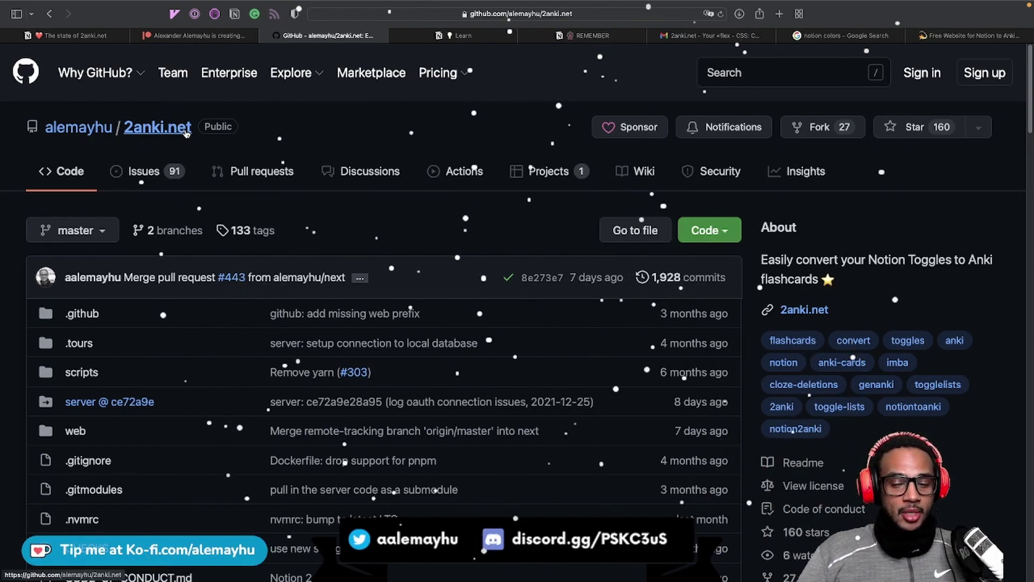
pyautogui.scroll(-1, 184, 133)
pyautogui.scroll(-5, 182, 127)
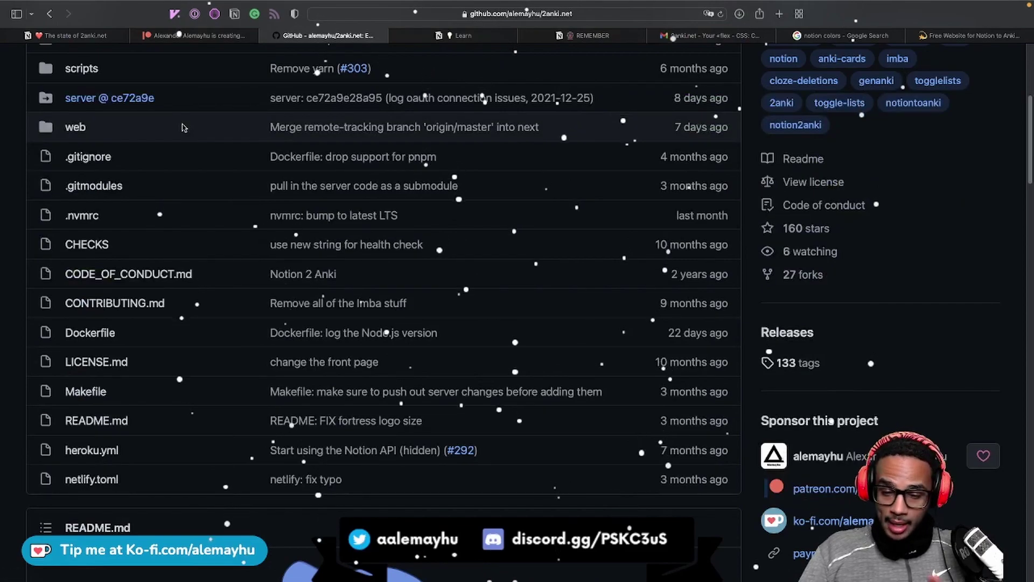
pyautogui.scroll(-2, 182, 127)
pyautogui.scroll(-6, 182, 127)
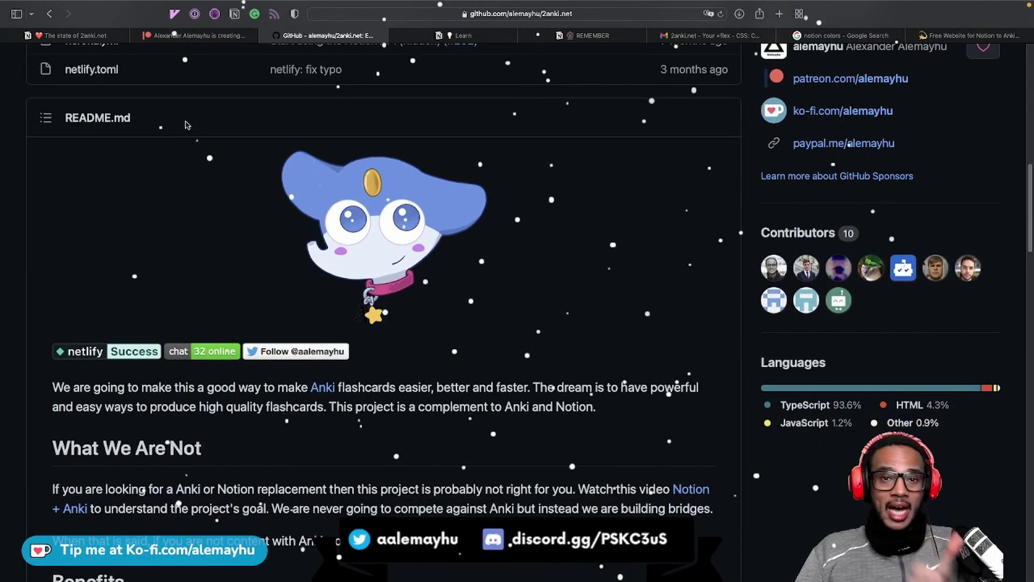
pyautogui.scroll(-3, 185, 125)
pyautogui.scroll(2, 185, 125)
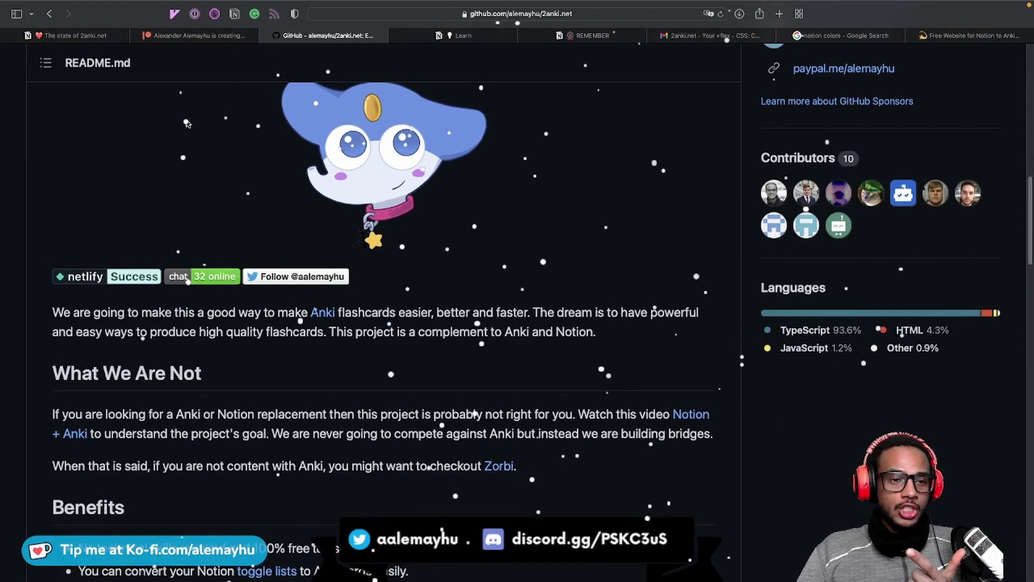
pyautogui.scroll(1, 187, 123)
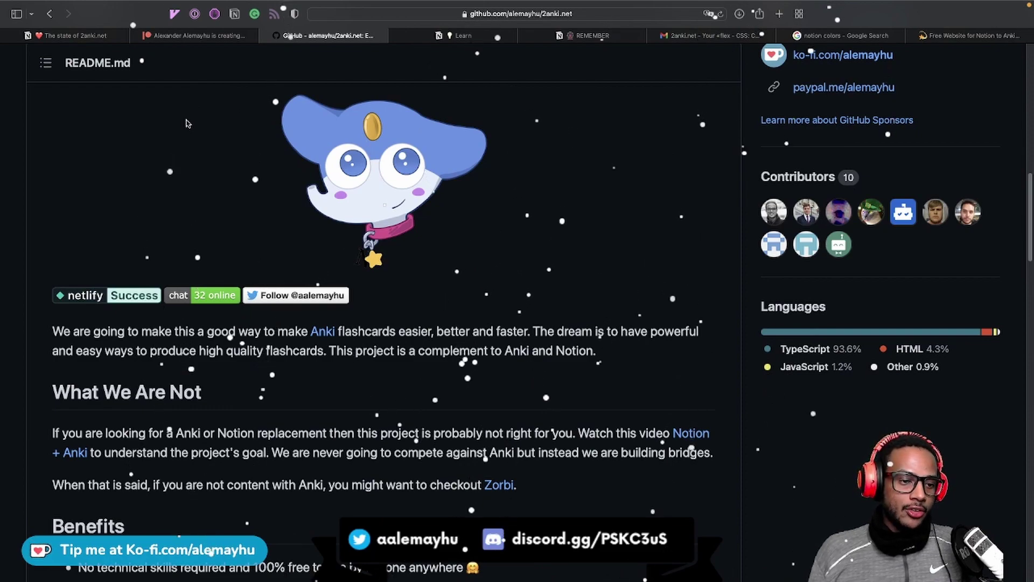
# Return to 2anki Uploads and highlight the 15.77 MB of 21MB quota sentence
pyautogui.press('super+9')
pyautogui.moveTo(324, 367); pyautogui.dragTo(503, 367)
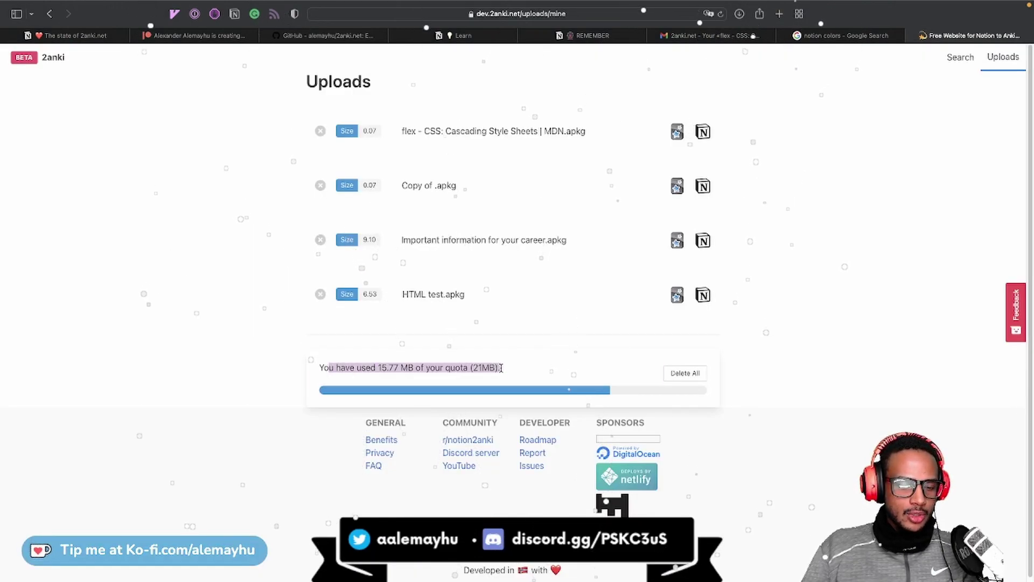
pyautogui.tripleClick(315, 369)
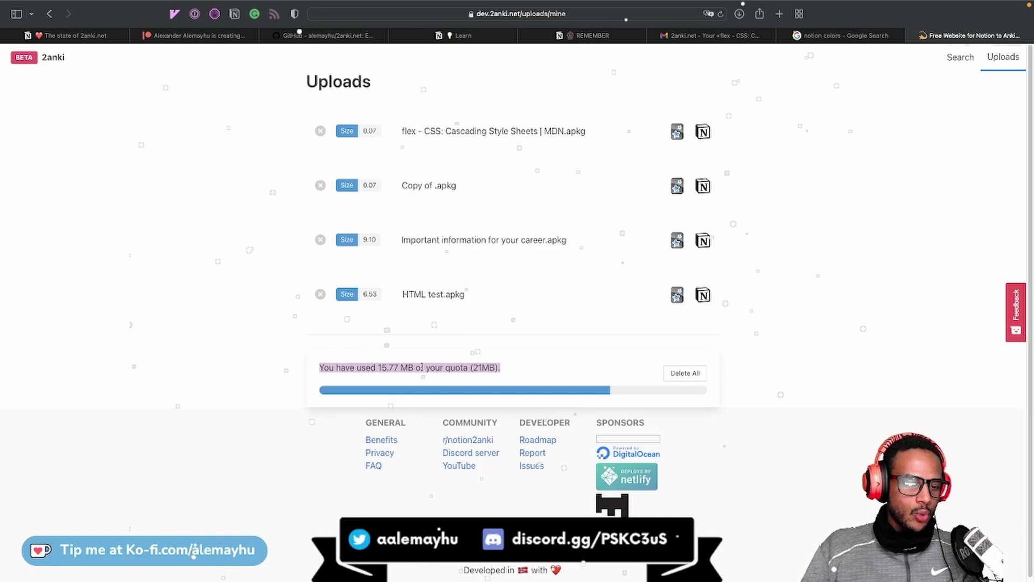